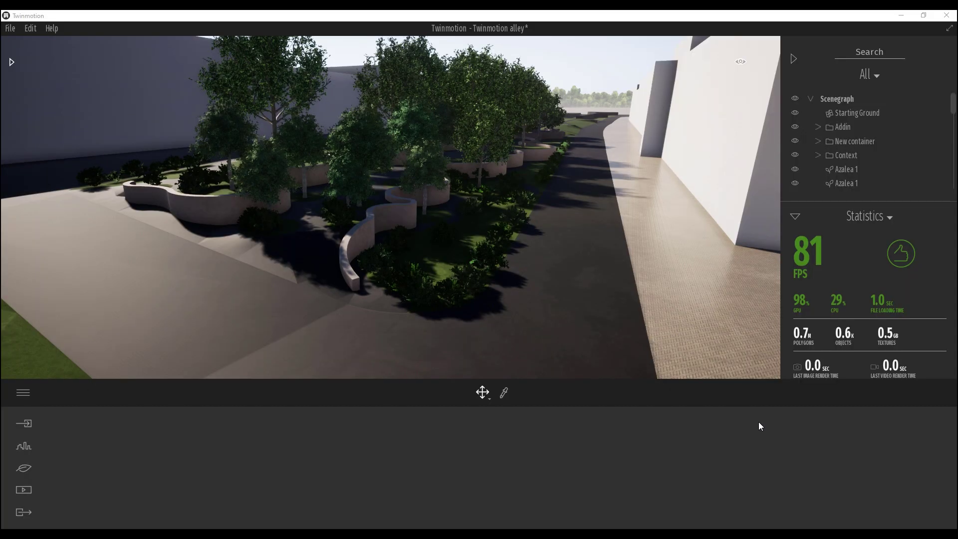
Place a Zebra crossing decal from the Decals library on the road beside the grass corner.
right_click_drag(529, 284, 527, 248)
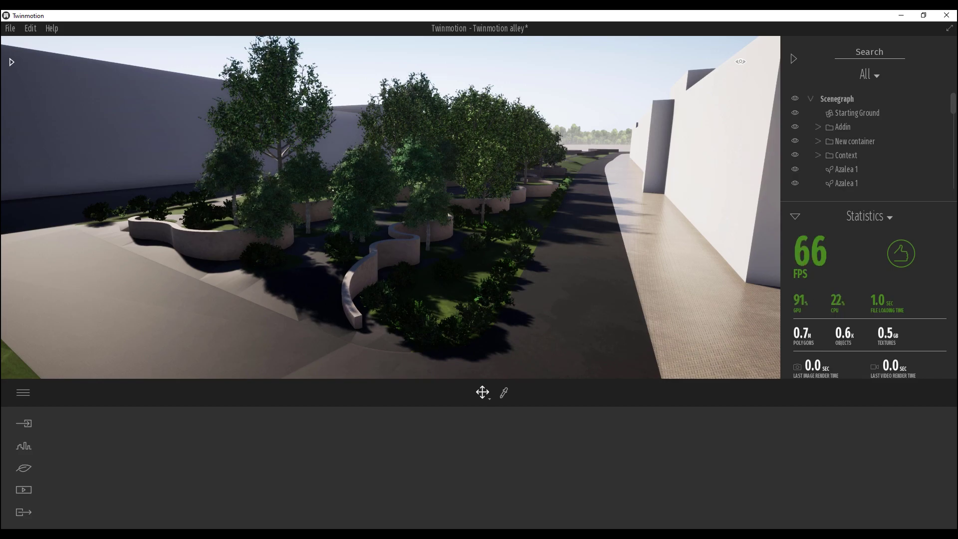
left_click(12, 61)
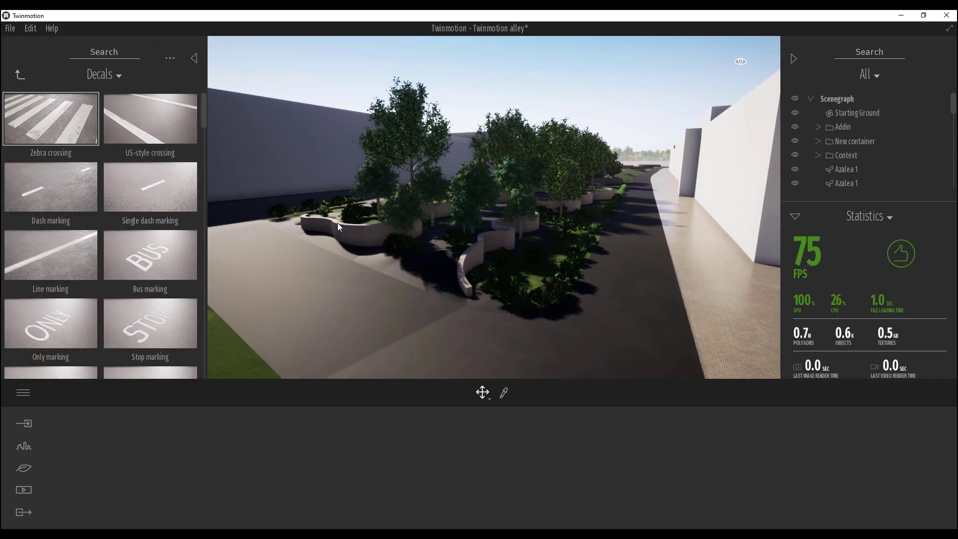
right_click_drag(573, 267, 465, 385)
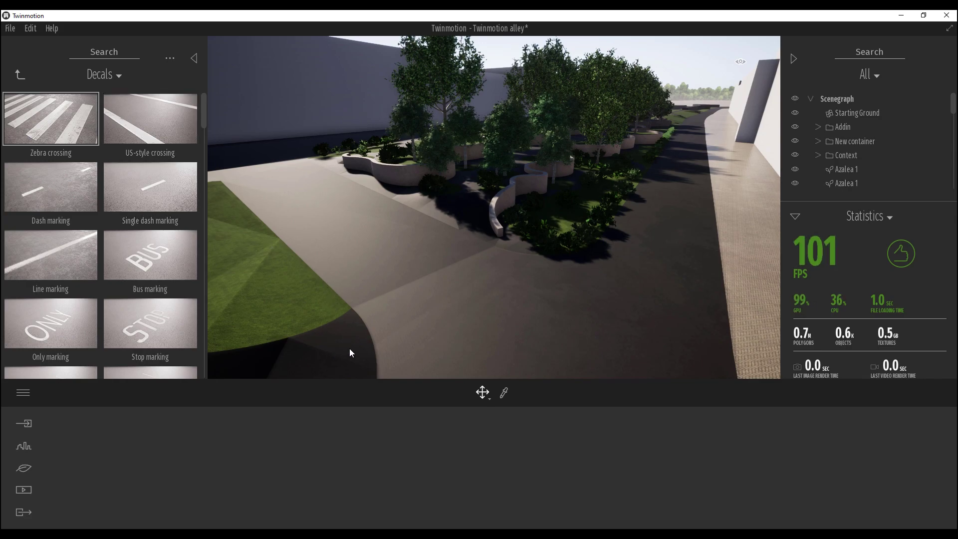
left_click_drag(73, 114, 364, 255)
left_click_drag(351, 215, 414, 317)
mouse_move(474, 307)
right_mouse_down()
mouse_move(429, 334)
mouse_move(409, 329)
mouse_move(467, 298)
right_mouse_up()
scroll(467, 298, "up", 3)
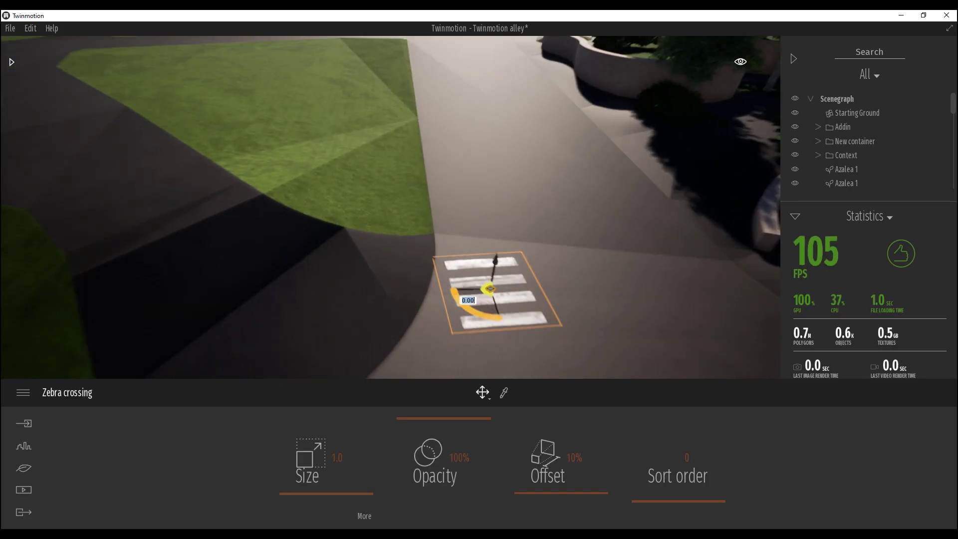
middle_click_drag(467, 298, 315, 278)
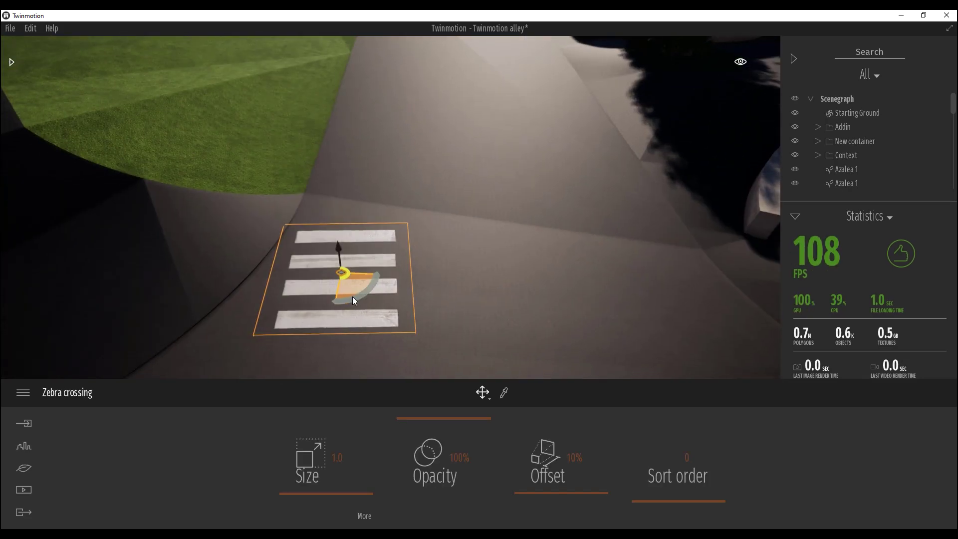
Rotate the zebra crossing about a quarter turn so its stripes run along the road, and set its Offset to 34%.
left_click_drag(355, 296, 425, 250)
left_click(372, 289)
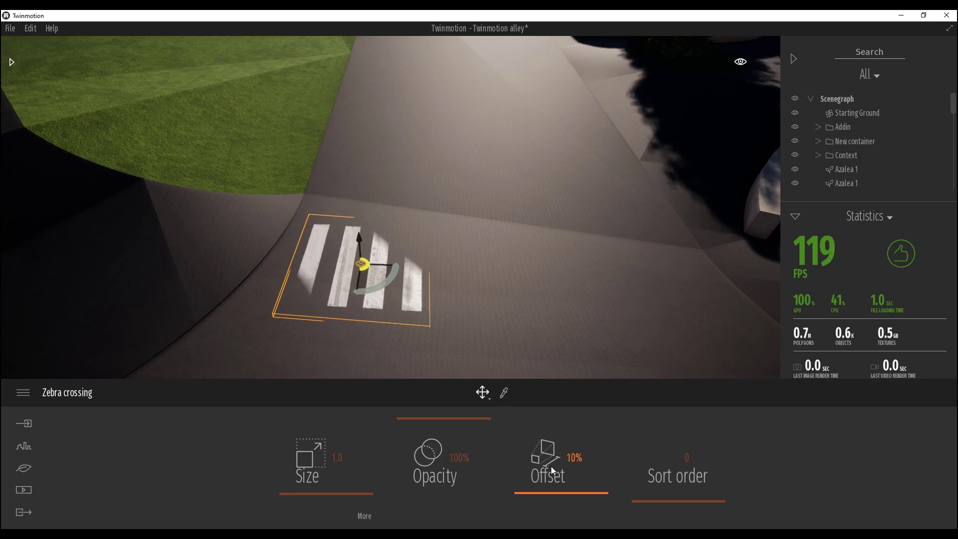
left_click_drag(556, 497, 555, 470)
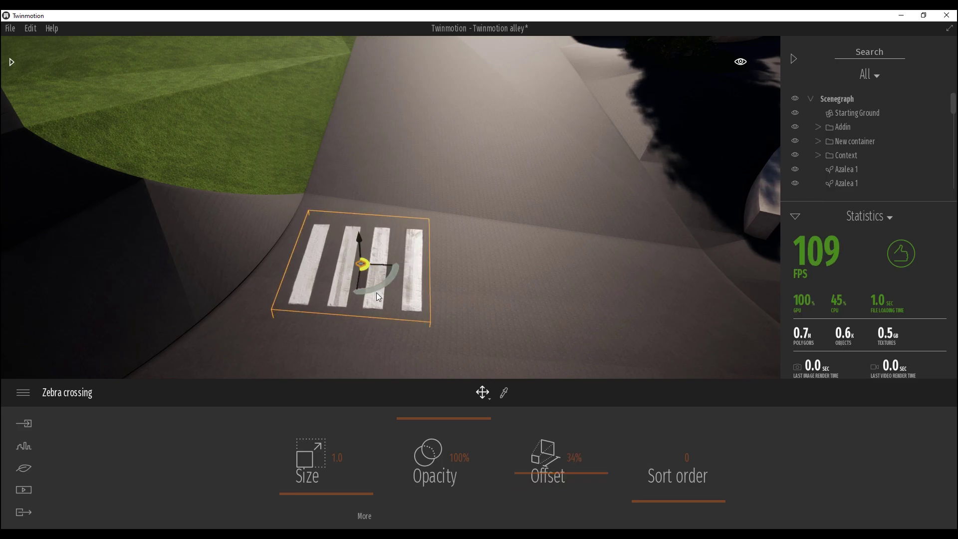
Fine-tune the zebra crossing's rotation to align it with the road direction, and deselect it.
scroll(376, 293, "up", 3)
right_click_drag(403, 290, 392, 340)
right_click_drag(392, 210, 391, 133)
scroll(419, 200, "up", 5)
right_click_drag(392, 210, 406, 285)
scroll(390, 207, "down", 5)
scroll(406, 249, "up", 5)
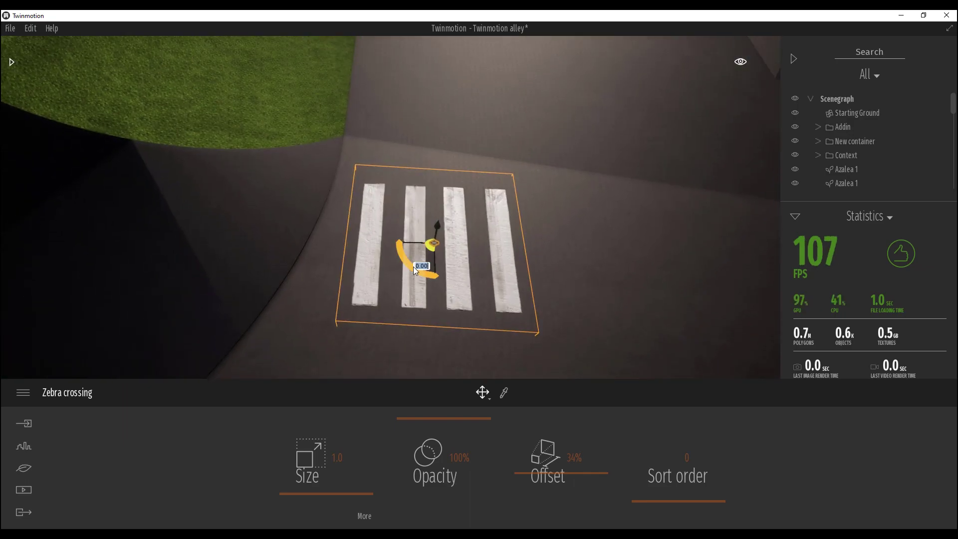
left_click_drag(416, 271, 398, 238)
key("d")
key("Escape")
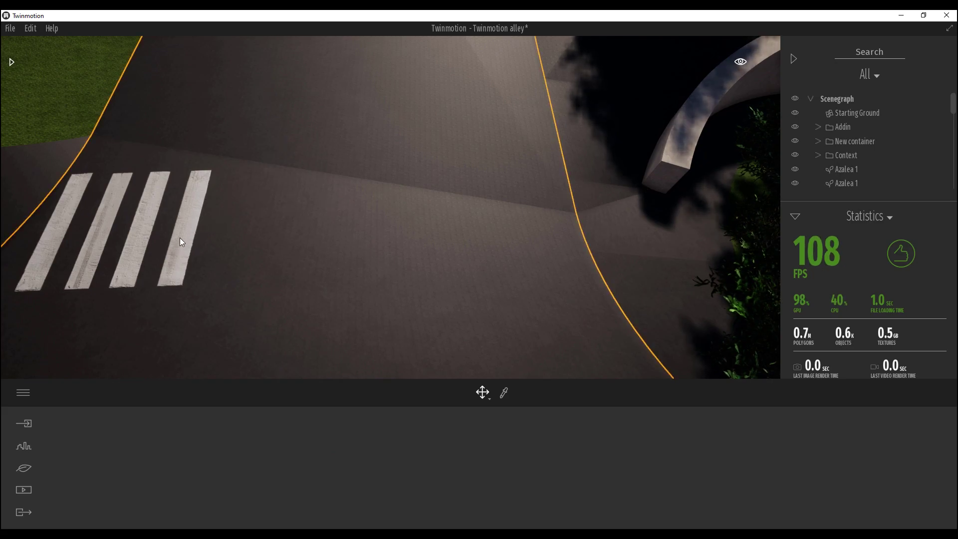
Try copying the zebra crossing across the road as 4 instances, and undo the copies.
key("a")
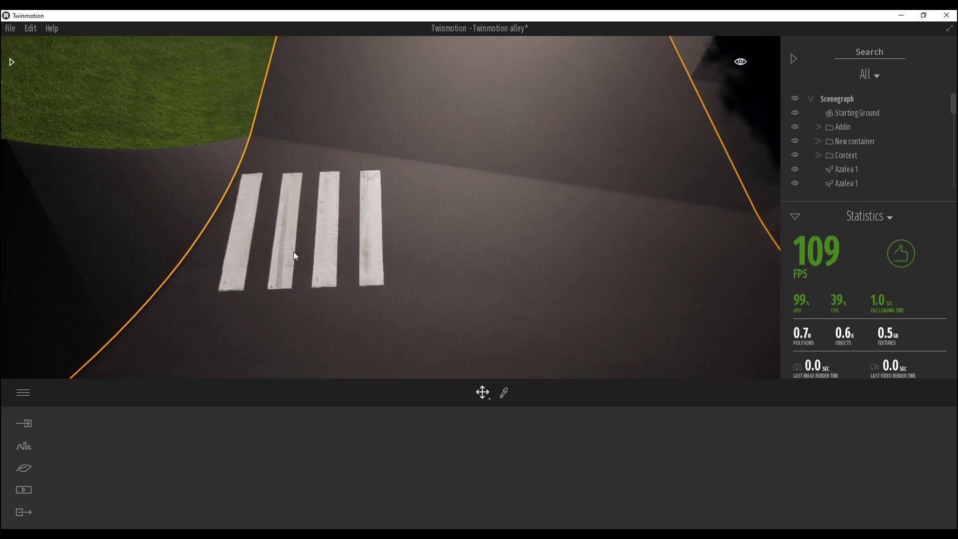
left_click_drag(954, 100, 954, 178)
left_click(954, 179)
left_click(876, 185)
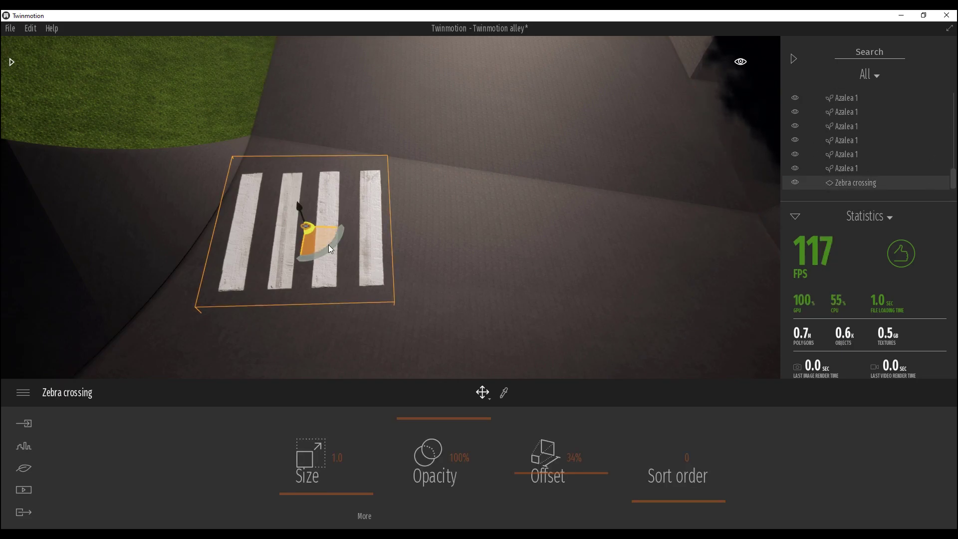
left_click_drag(327, 246, 490, 236, "alt")
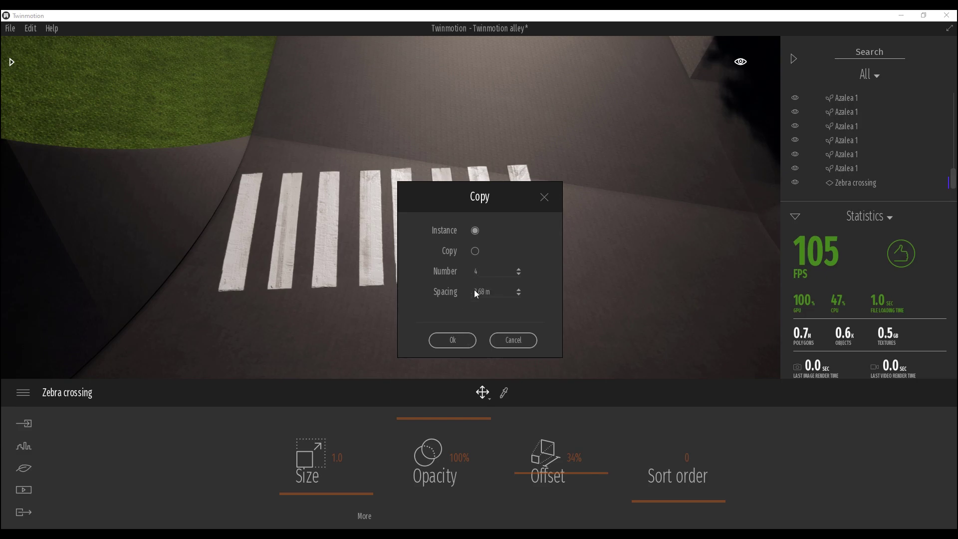
left_click_drag(490, 292, 454, 285)
left_click(456, 339)
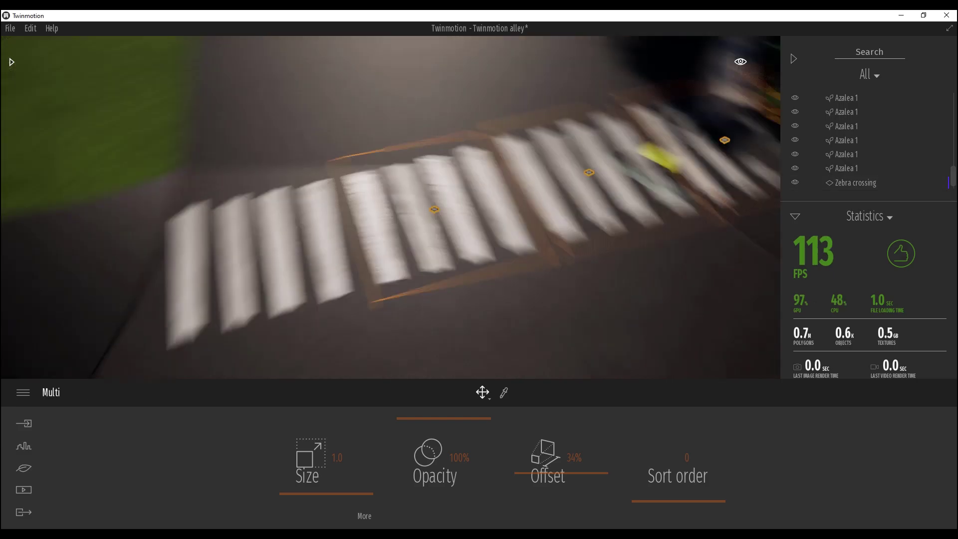
right_click_drag(674, 183, 674, 150)
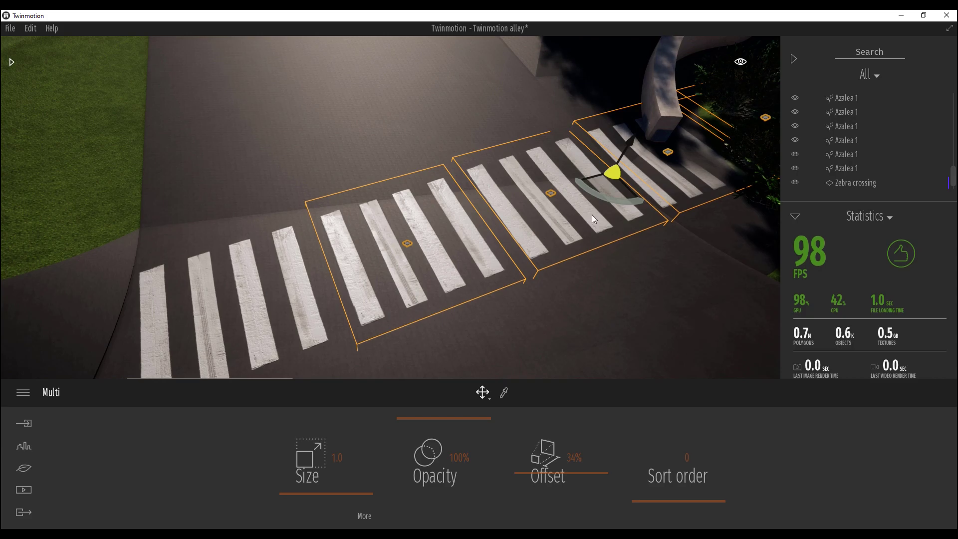
key("ctrl+z")
Copy the zebra crossing across the road as three instances at 2.78 m spacing, and delete the farthest copy by the planter wall.
left_click_drag(246, 318, 417, 259)
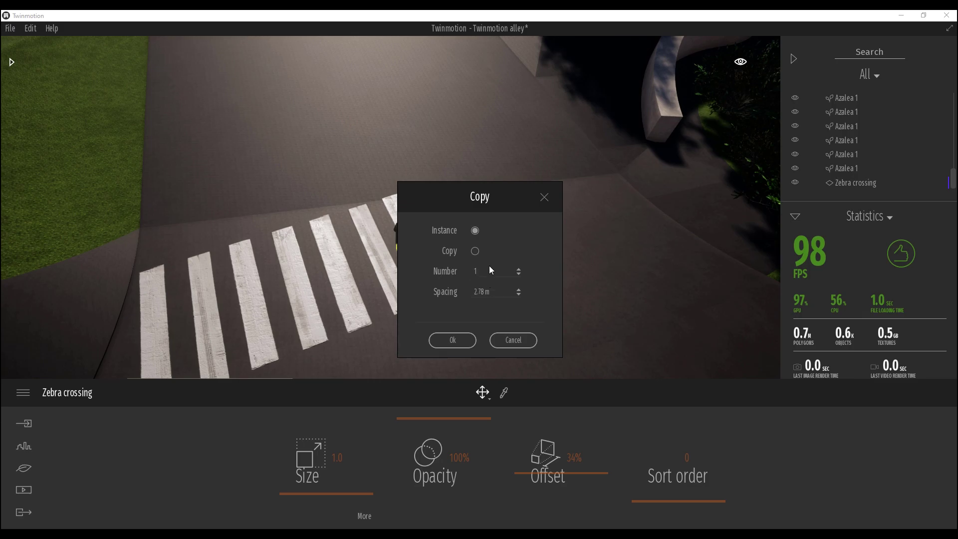
left_click(459, 338)
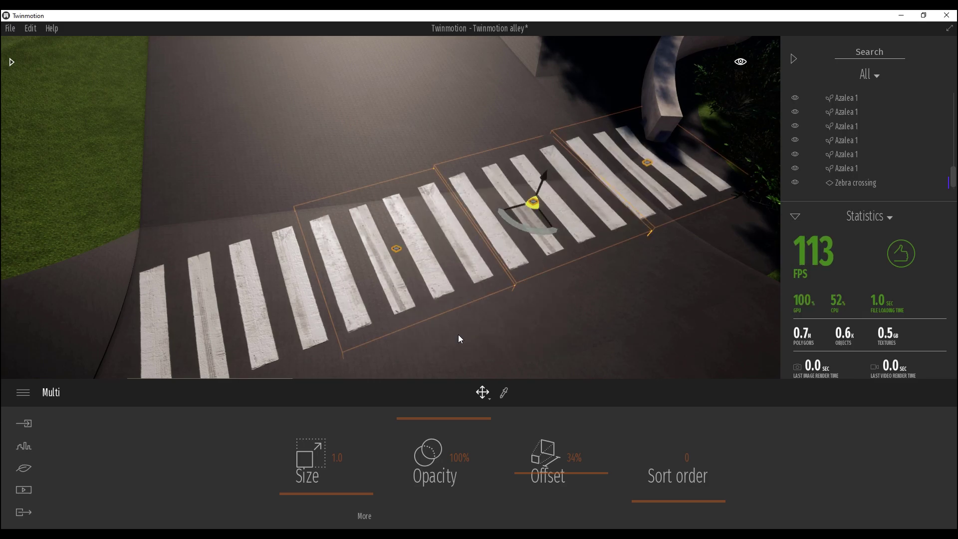
key("Escape")
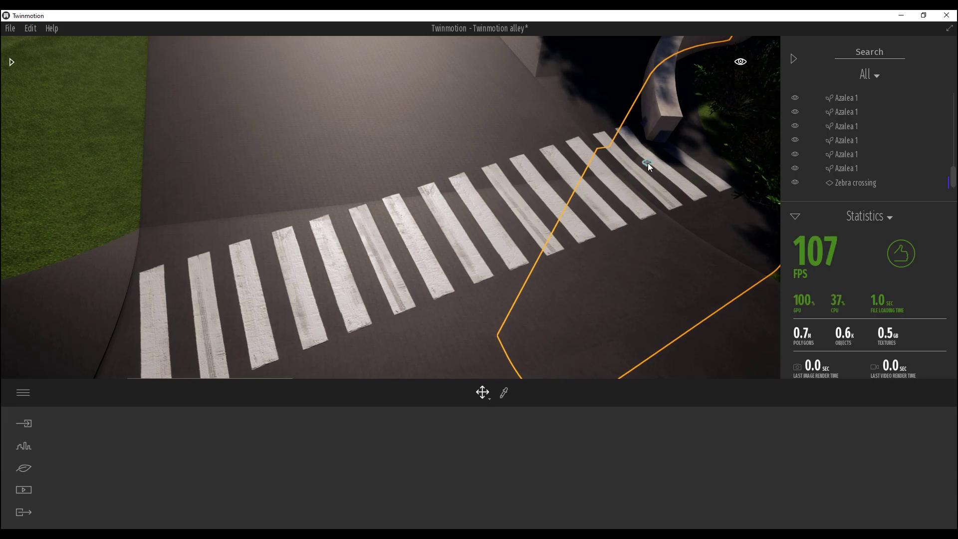
left_click(648, 162)
key("Delete")
right_click_drag(648, 163, 689, 163)
key("s")
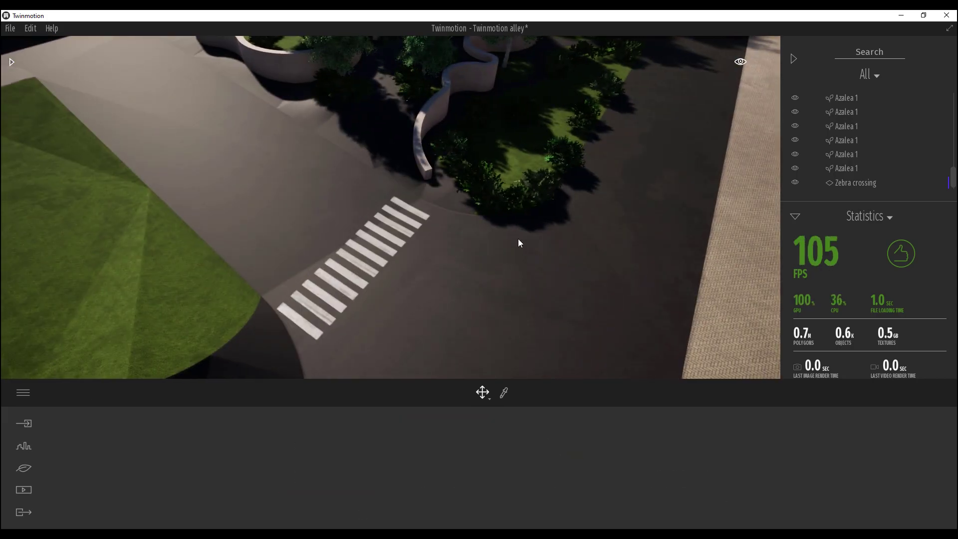
Place a Line marking decal on the road along the grass edge past the crossing, and set its Offset to 100%.
right_click_drag(507, 235, 447, 248)
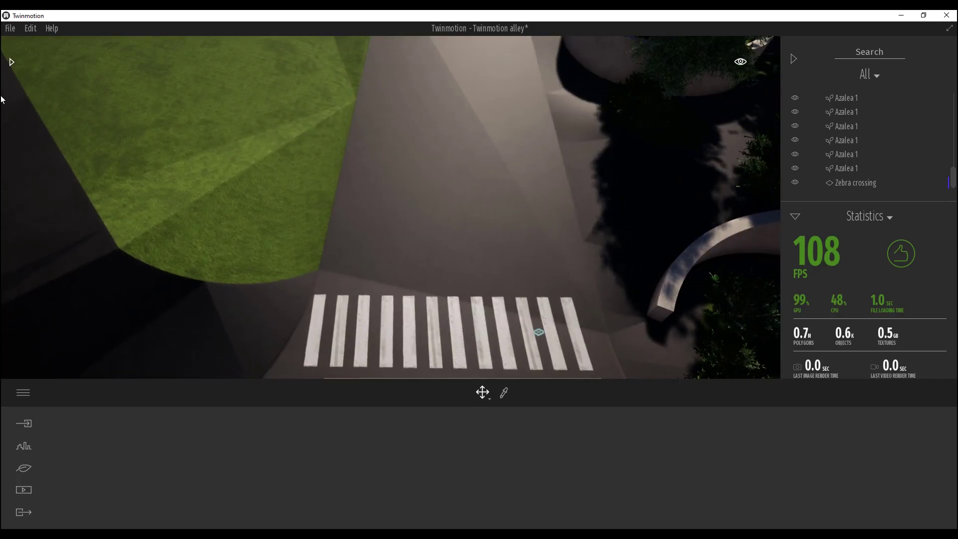
left_click(12, 62)
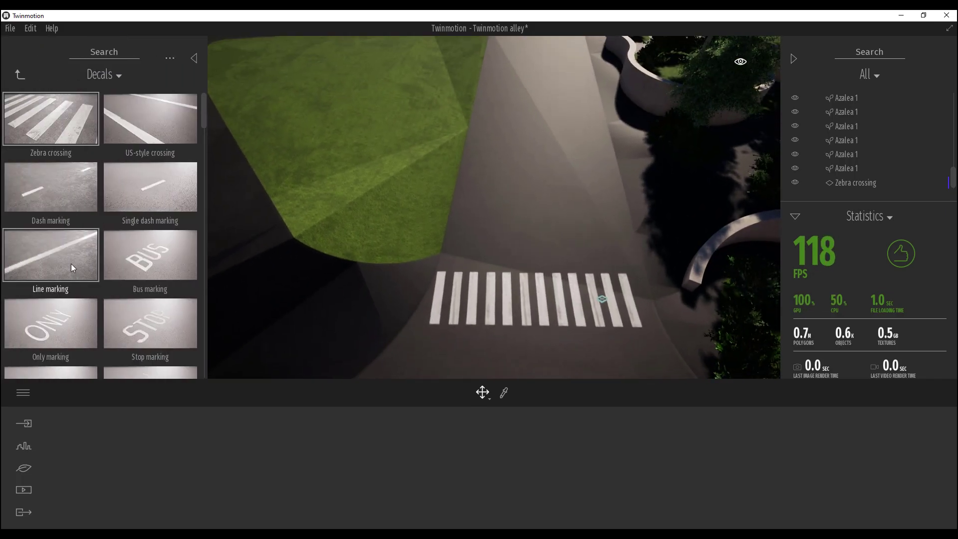
left_click_drag(61, 260, 458, 219)
left_click_drag(380, 241, 400, 210)
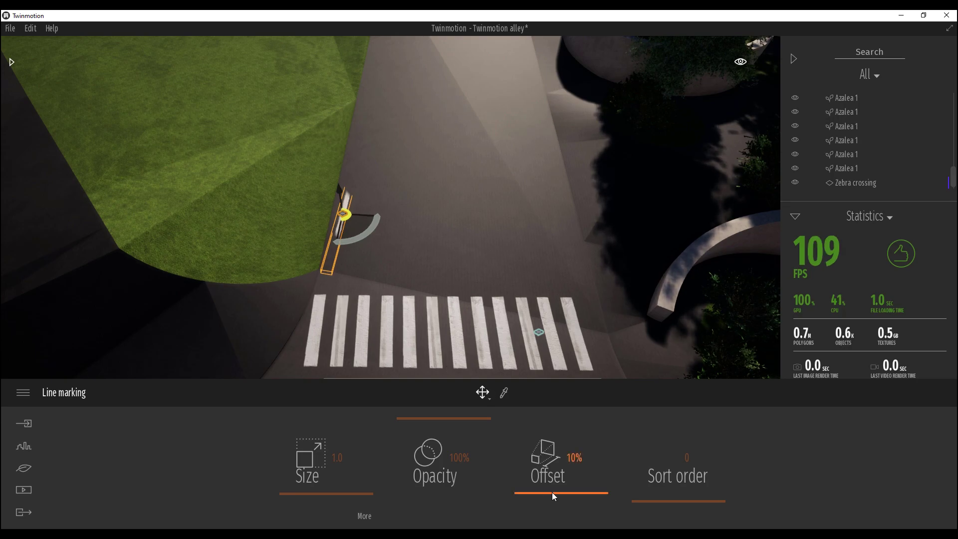
left_click_drag(552, 492, 591, 381)
Rotate the line marking by 1° and by -2° to align it with the grass edge.
right_click_drag(441, 254, 369, 220)
key("w")
left_click(406, 235)
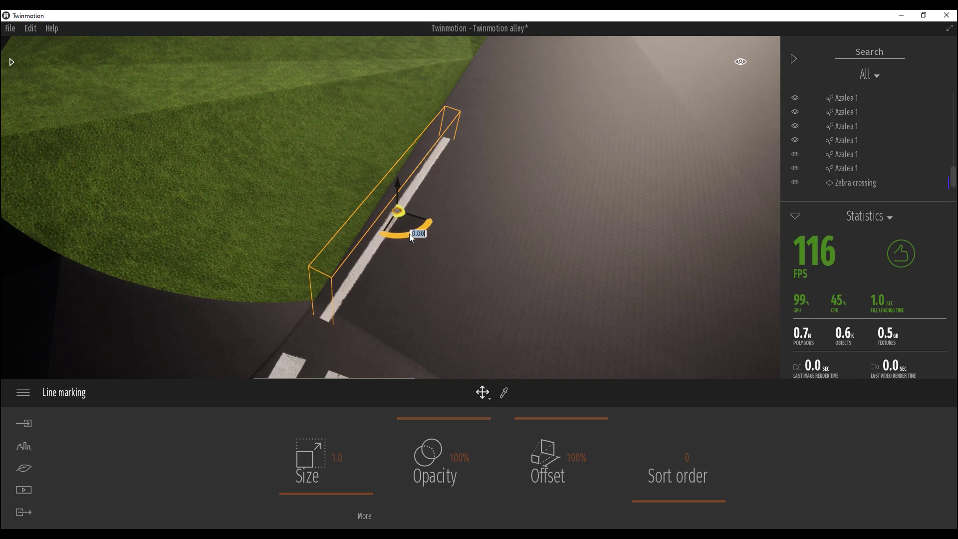
type("1")
key("Return")
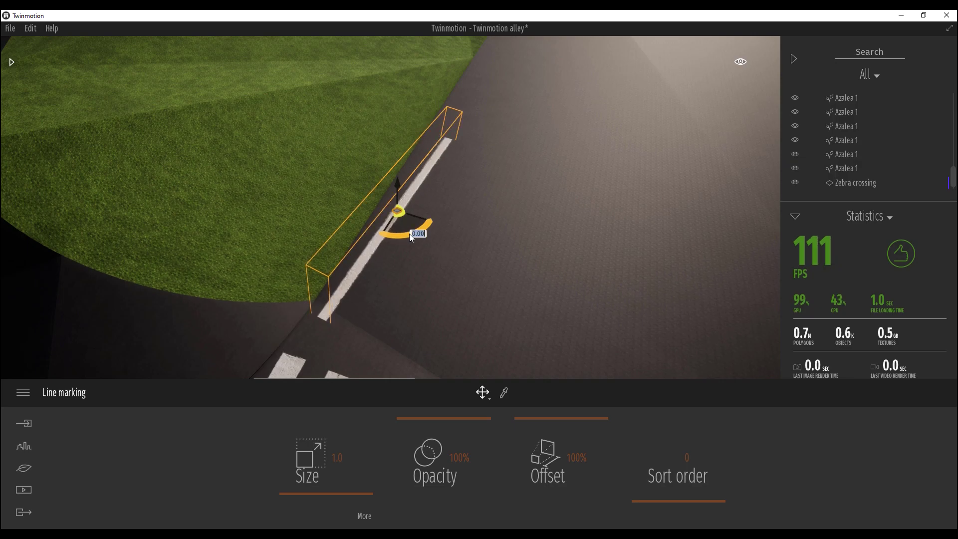
type("-2")
key("Return")
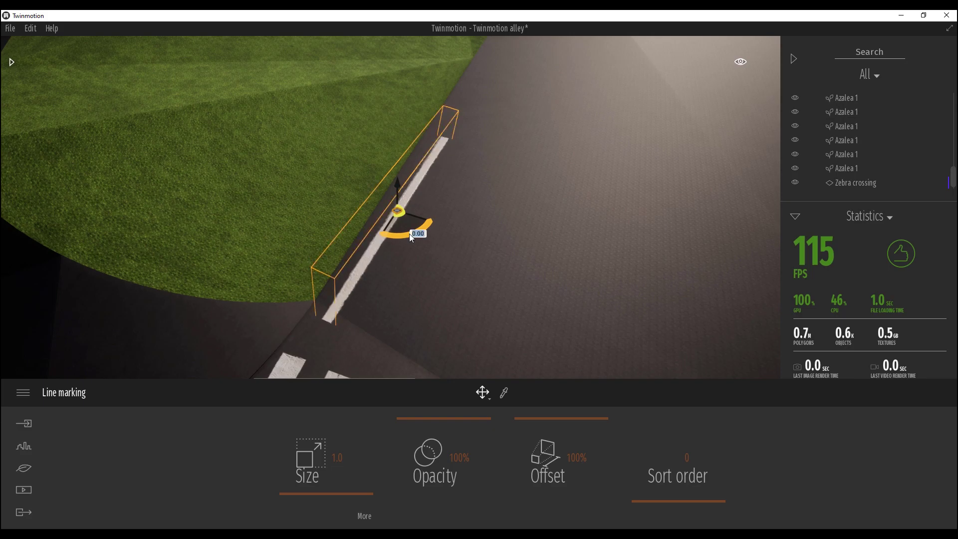
Copy the line marking along the grass edge as 6 instances at 4.73 m spacing.
scroll(437, 208, "down", 1)
right_click_drag(438, 207, 321, 270)
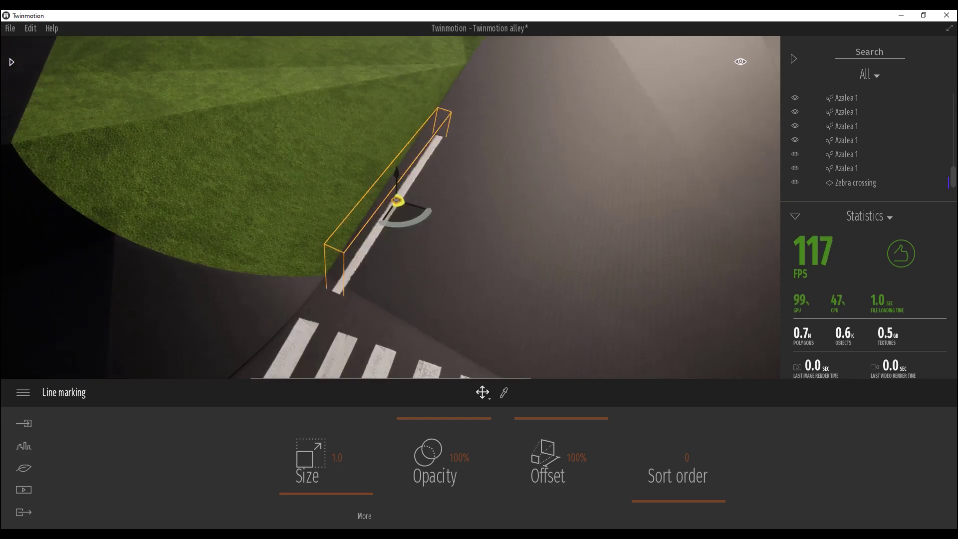
left_click_drag(352, 283, 409, 178)
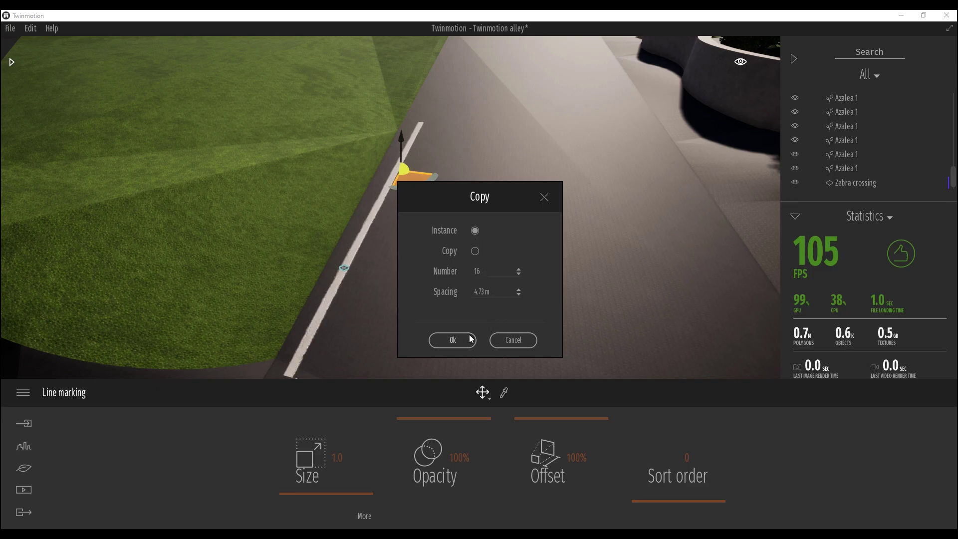
left_click(477, 271)
key("BackSpace")
left_click(451, 341)
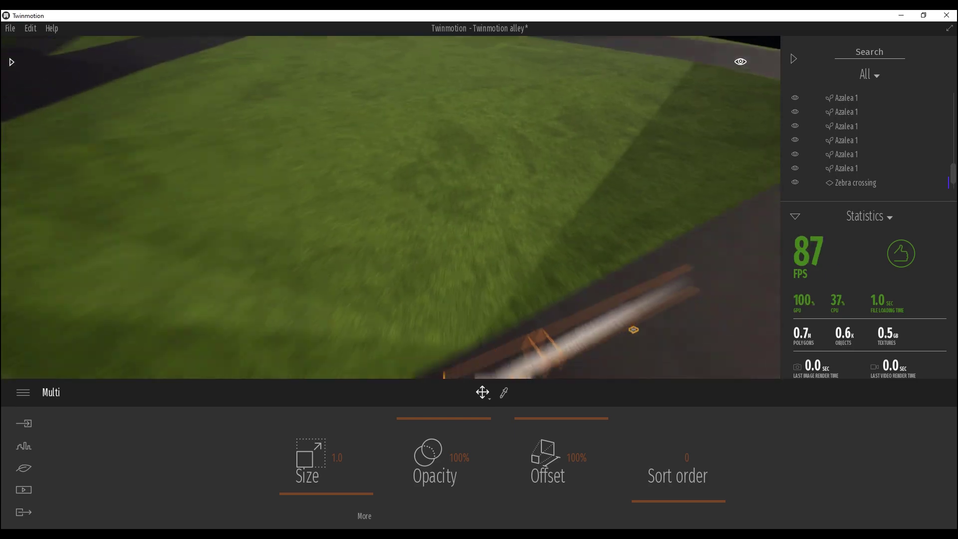
Raise the copied line markings together so they project onto the road surface, and deselect them.
key("s")
right_click_drag(474, 205, 564, 196)
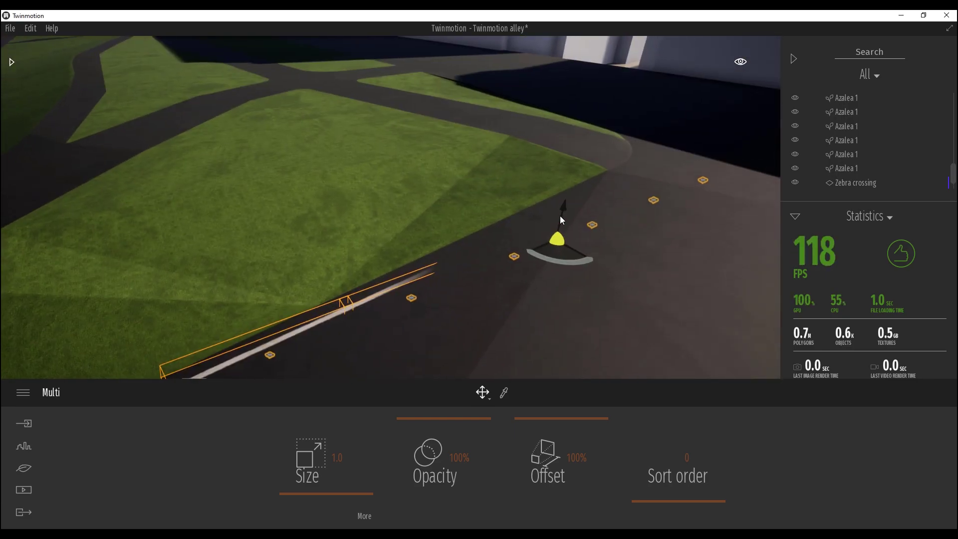
mouse_move(561, 215)
left_mouse_down()
mouse_move(565, 183)
mouse_move(564, 222)
mouse_move(524, 218)
left_mouse_up()
left_click(519, 240)
left_click(580, 200)
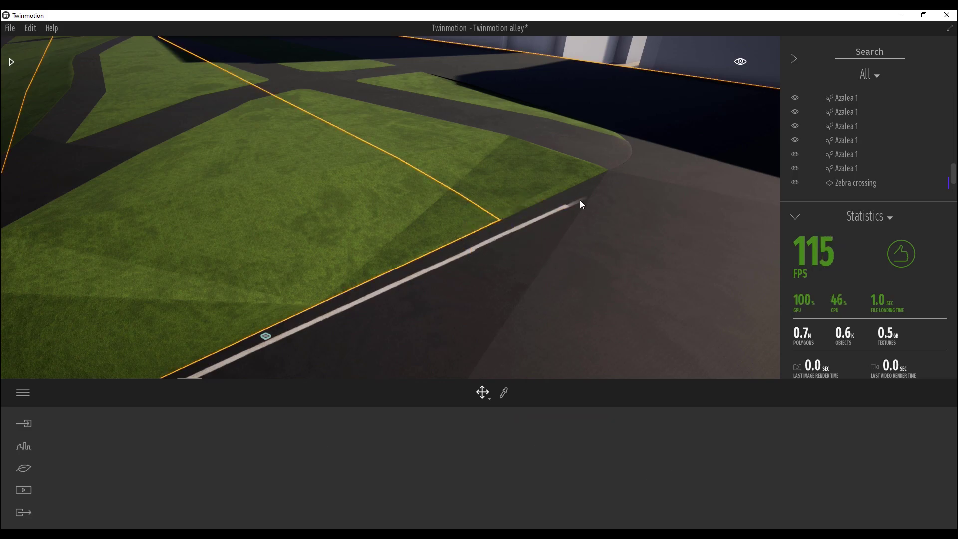
Delete the last two line markings, which lie beyond the end of the grass edge.
scroll(928, 169, "down", 5)
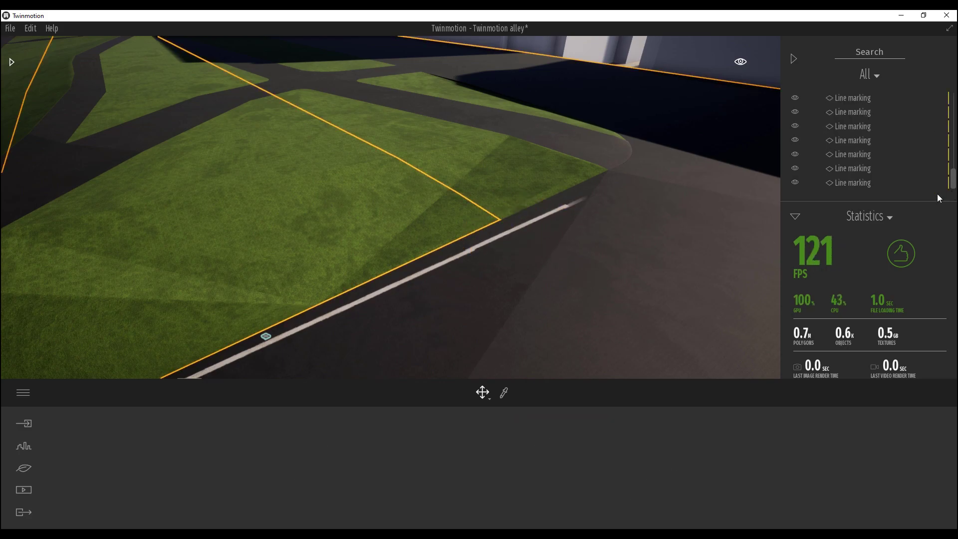
left_click(850, 183)
left_click_drag(727, 150, 734, 116)
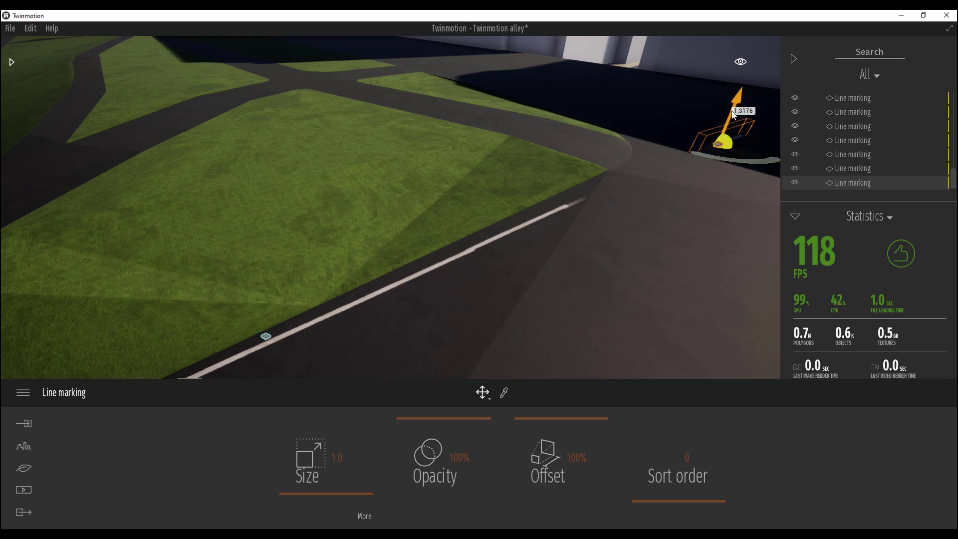
key("Delete")
left_click(851, 182)
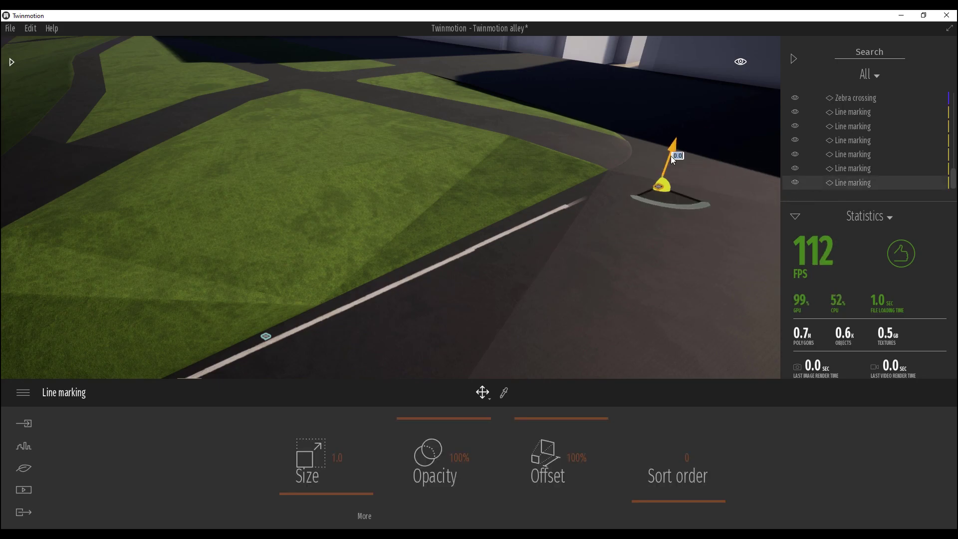
left_click_drag(671, 156, 680, 100)
key("Delete")
Raise the last remaining line marking at the far end of the row, and deselect it.
left_click(835, 184)
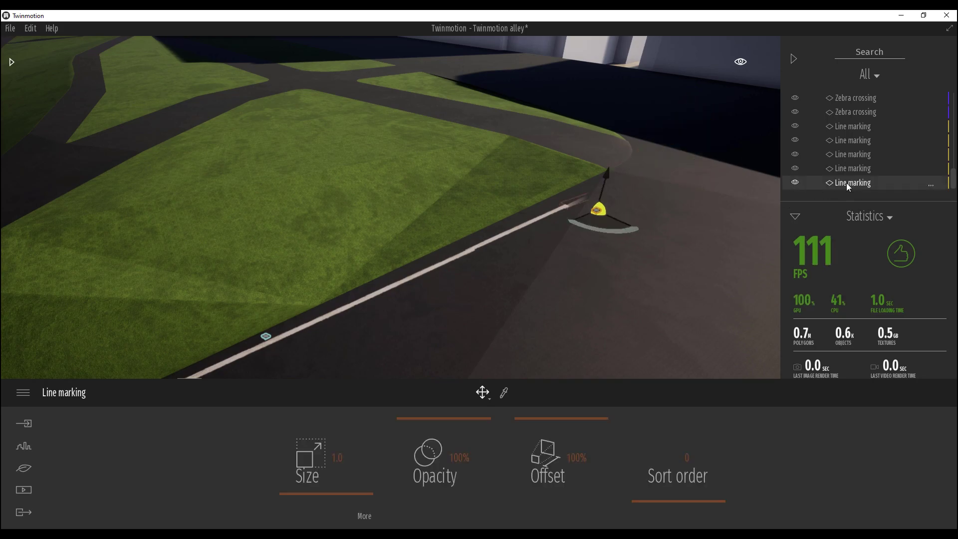
left_click(601, 181)
left_click_drag(609, 173, 609, 150)
right_click_drag(609, 150, 713, 200)
key("Escape")
Shift the third line marking in the row slightly sideways to line it up with its neighbours along the grass edge.
right_click_drag(317, 266, 342, 294)
key("w")
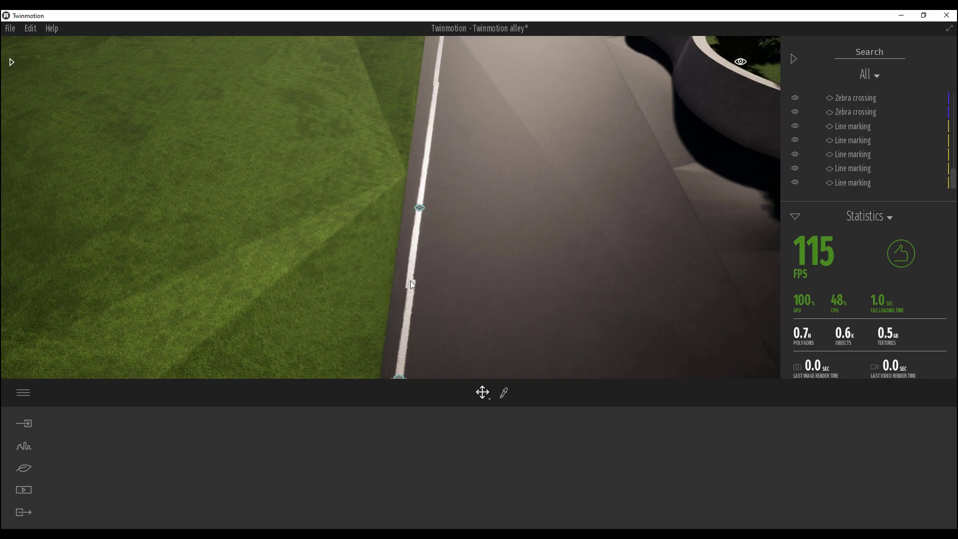
left_click(419, 207)
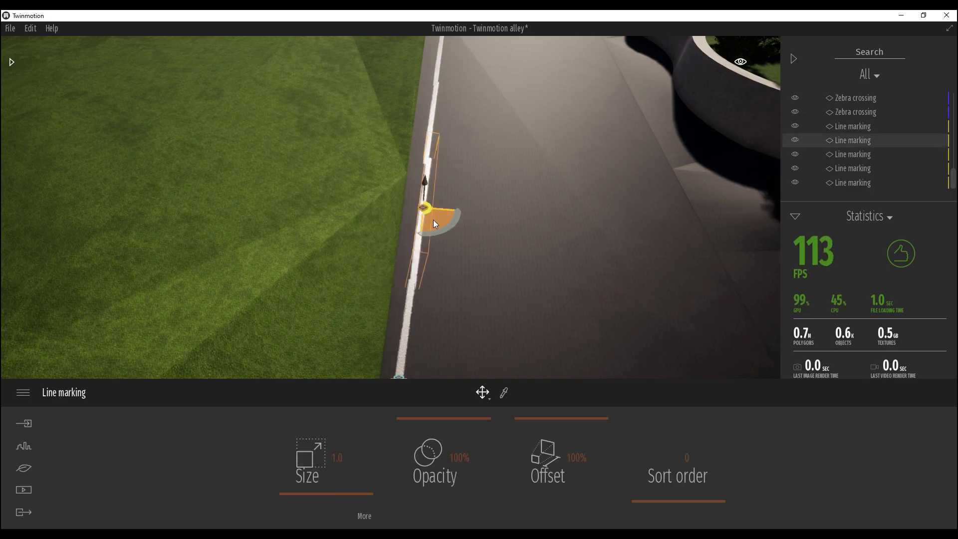
right_click_drag(432, 219, 432, 256)
key("w")
left_click(472, 253)
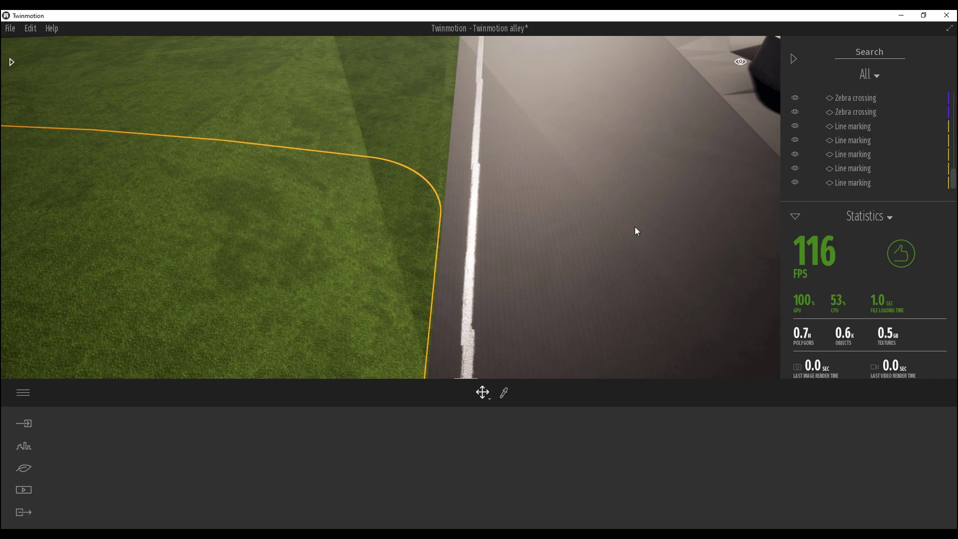
double_click(870, 182)
left_click(868, 158)
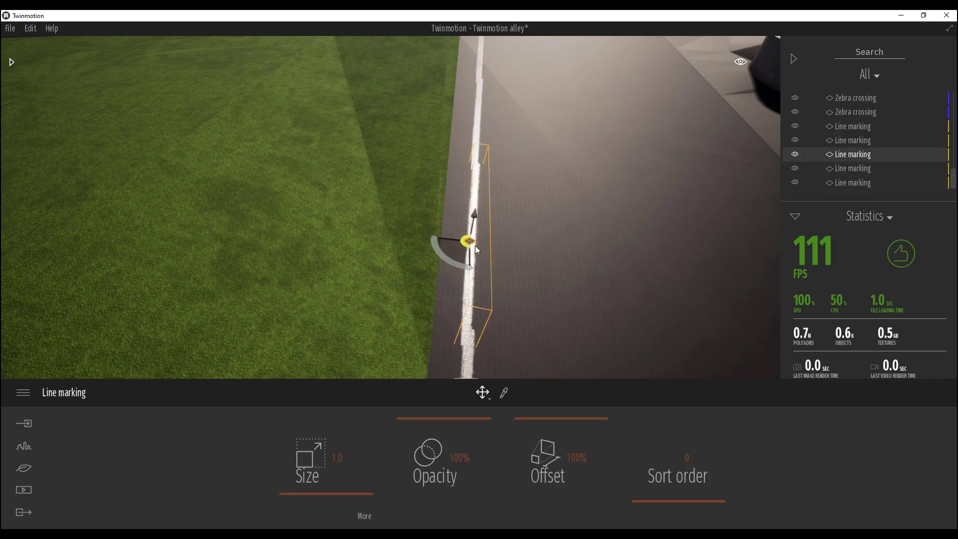
left_click(450, 238)
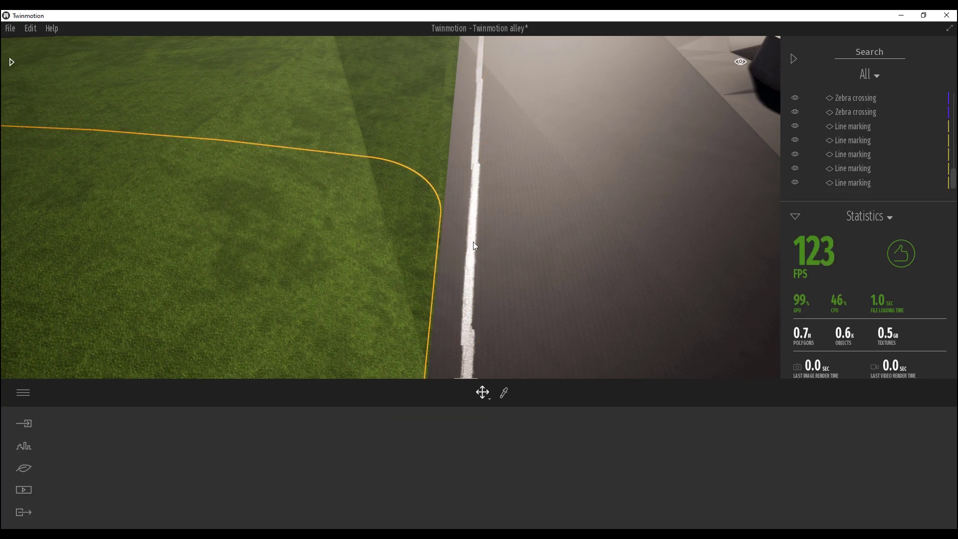
left_click(850, 159)
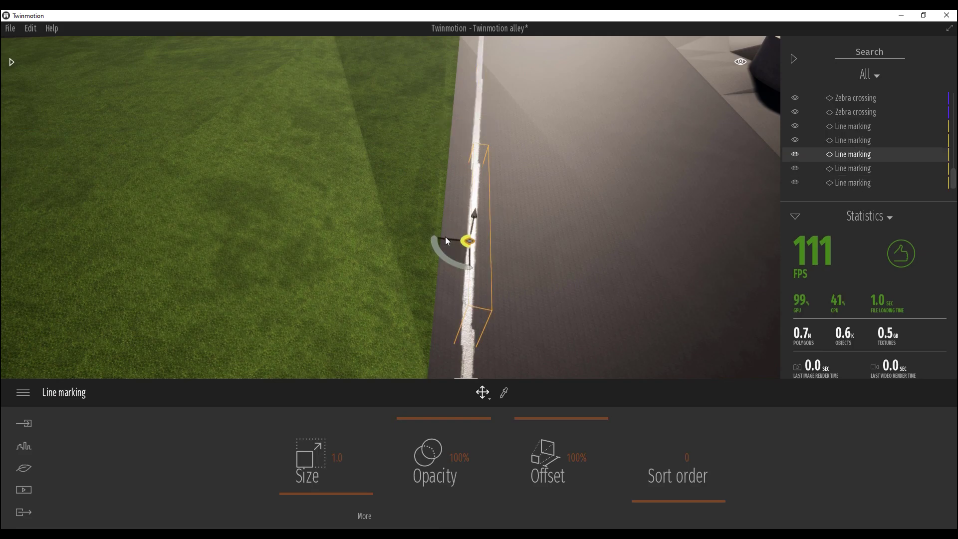
left_click_drag(449, 241, 451, 239)
Shift the fourth line marking in the row sideways to align it with the rest of the edge line.
left_click(855, 142)
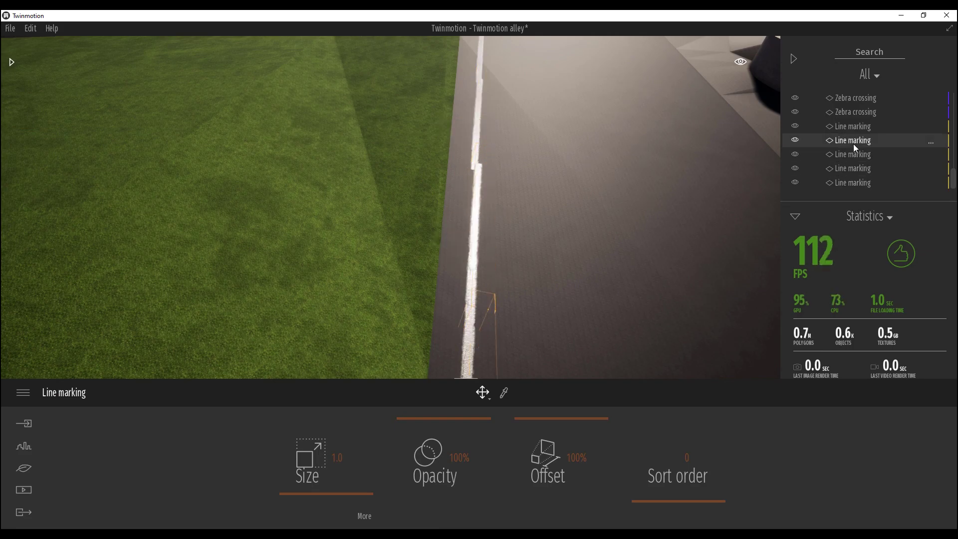
left_click(863, 159)
left_click(857, 170)
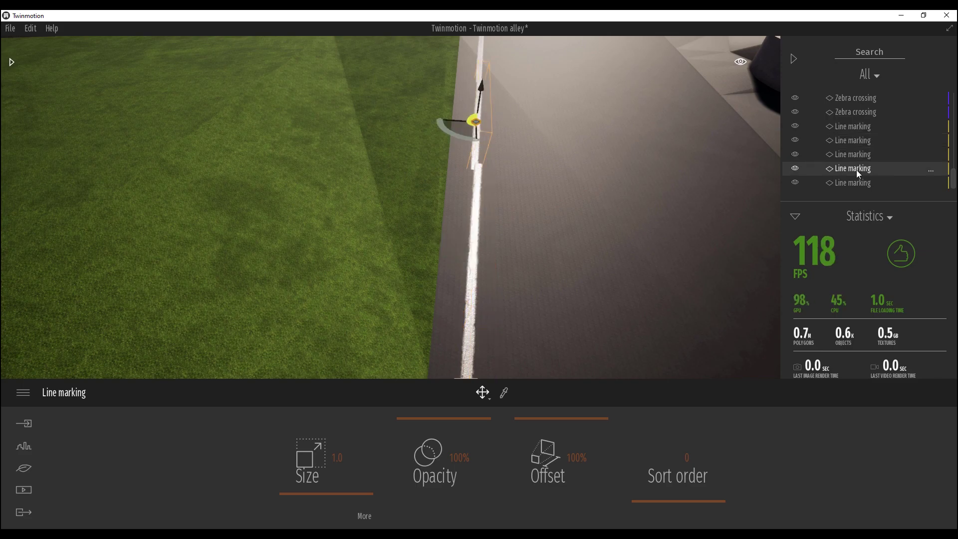
left_click_drag(475, 118, 459, 125)
Move the fifth line marking, at the far end of the row, slightly away from the grass to align it with the others.
right_click_drag(459, 125, 622, 186)
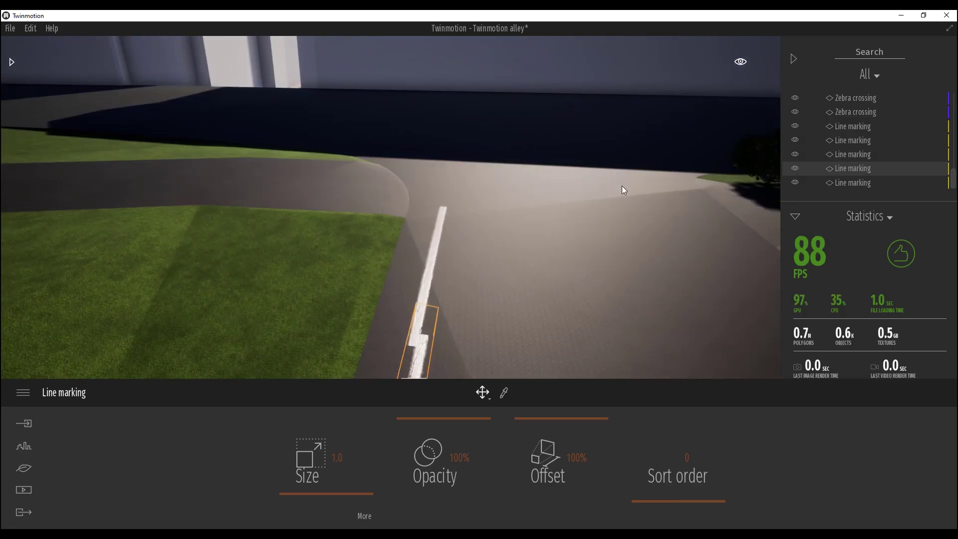
left_click(854, 182)
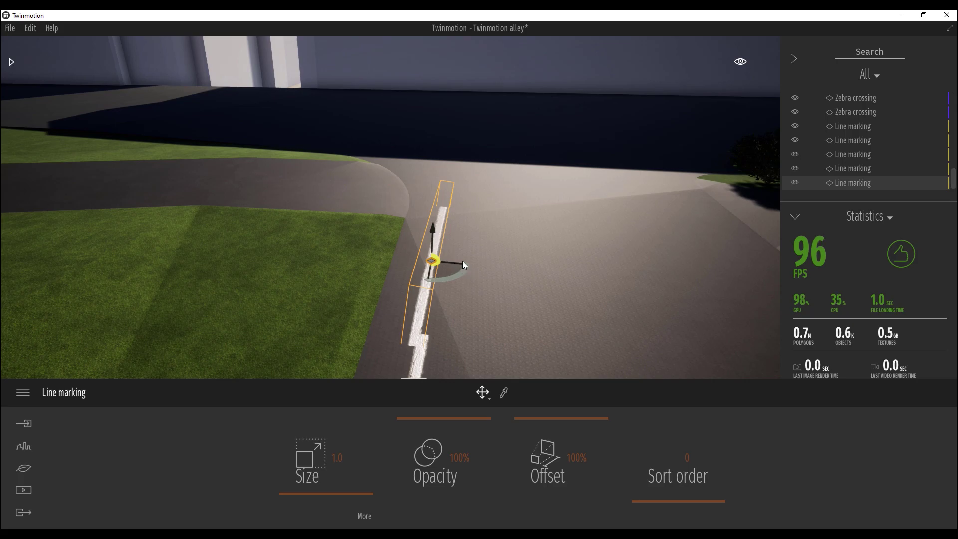
left_click(428, 274)
left_click(846, 182)
left_click_drag(453, 262, 460, 266)
Copy all five line markings together across the road to its opposite edge.
right_click_drag(477, 267, 781, 226)
left_click(860, 125)
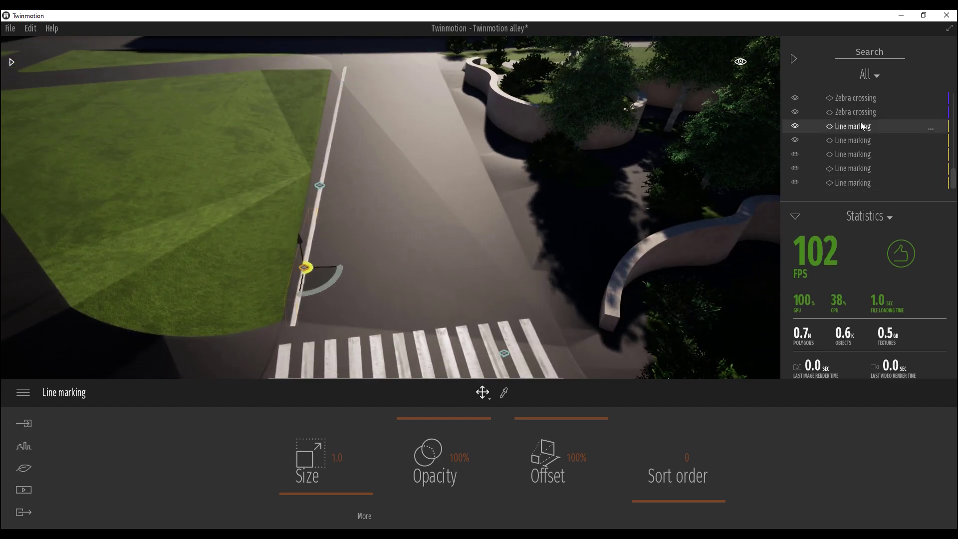
left_click(858, 183, "shift")
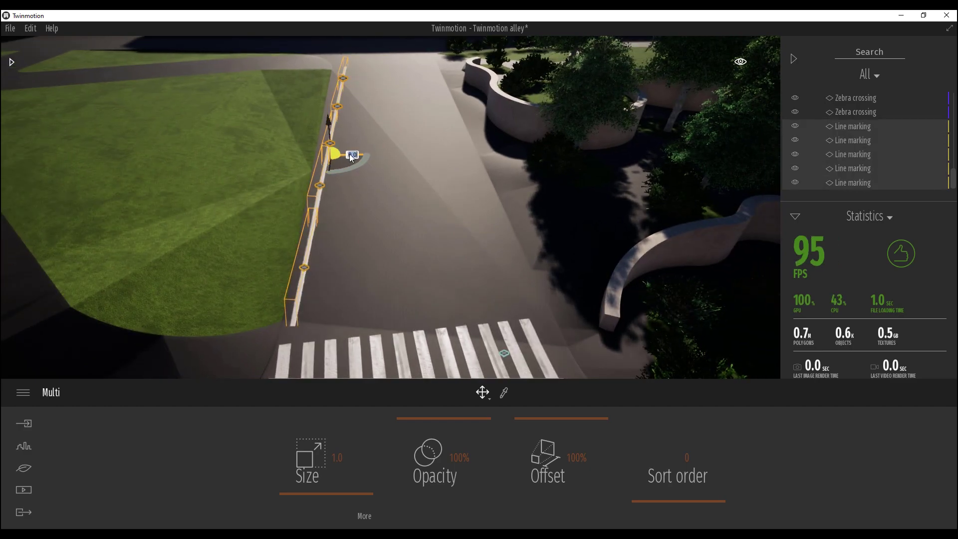
left_click_drag(353, 158, 492, 149, "alt")
left_click(455, 347)
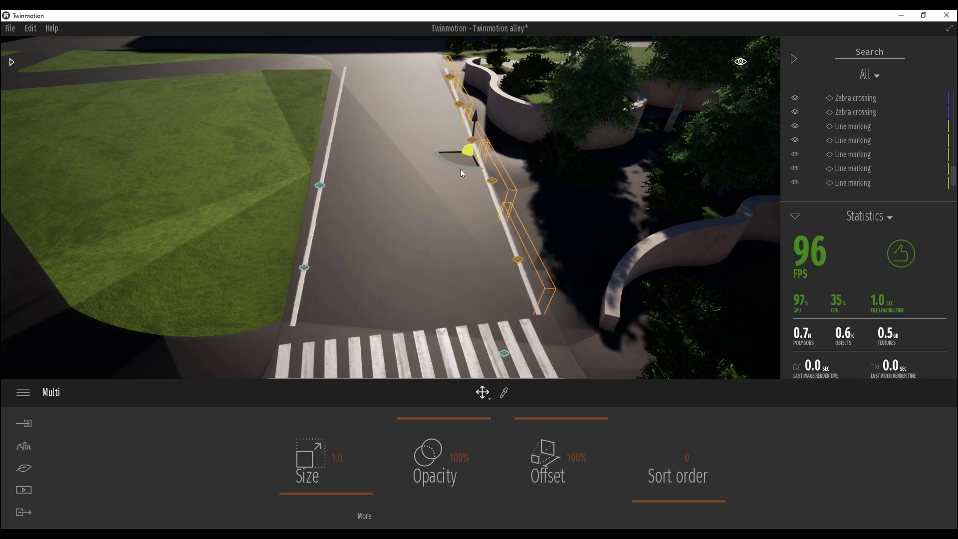
Rotate the copied row of line markings towards the direction of the opposite road edge and adjust its sideways position.
left_click_drag(462, 170, 454, 164)
middle_click_drag(454, 164, 438, 125, "shift")
scroll(438, 124, "up", 2)
left_click_drag(442, 121, 448, 120)
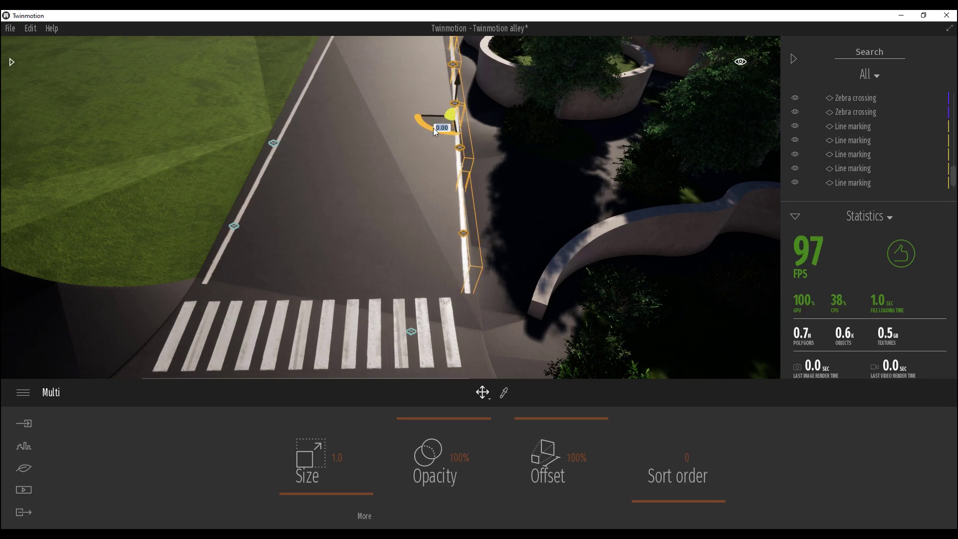
Fine-tune the rotation of the copied line markings along the opposite road edge, ending with a 0.2 degree turn.
key("ctrl+z")
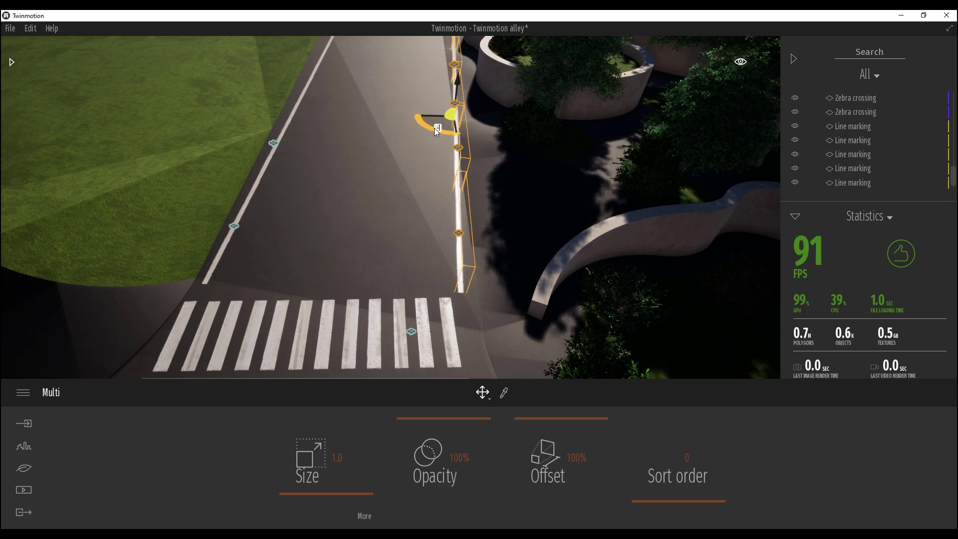
key("ctrl+y")
left_click_drag(435, 127, 434, 128)
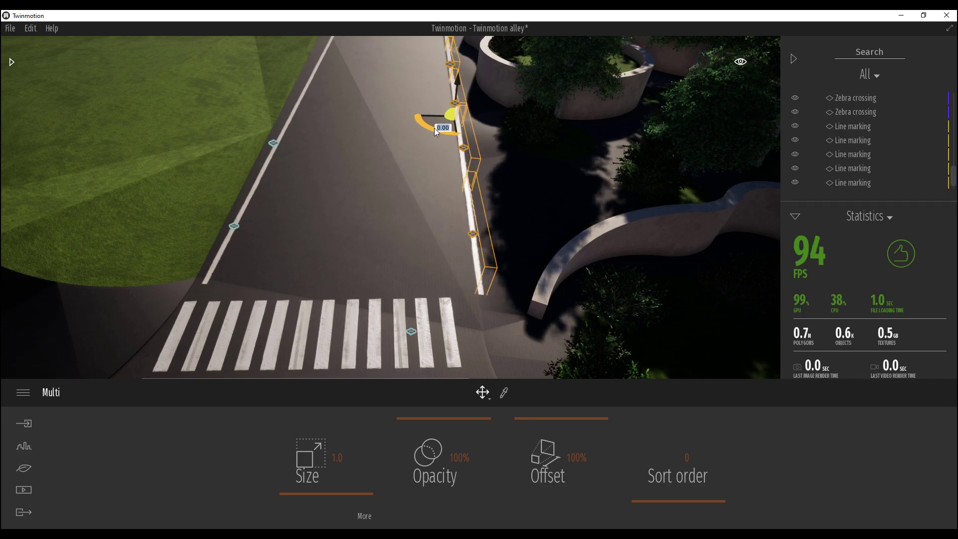
type("-")
left_click(438, 128)
type("0.2")
key("Return")
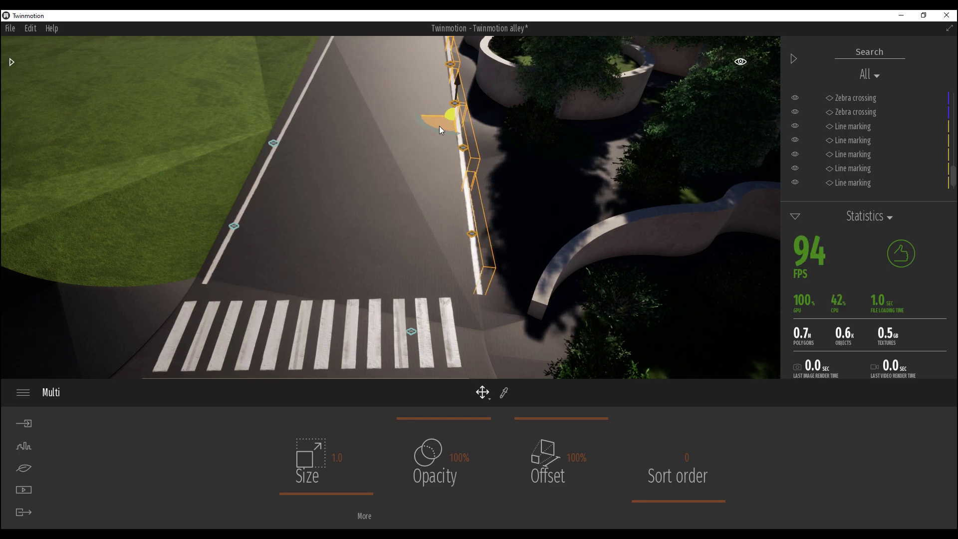
Shift the copied line markings slightly towards the road and rotate them by -0.5 degrees twice.
left_click_drag(441, 126, 432, 123)
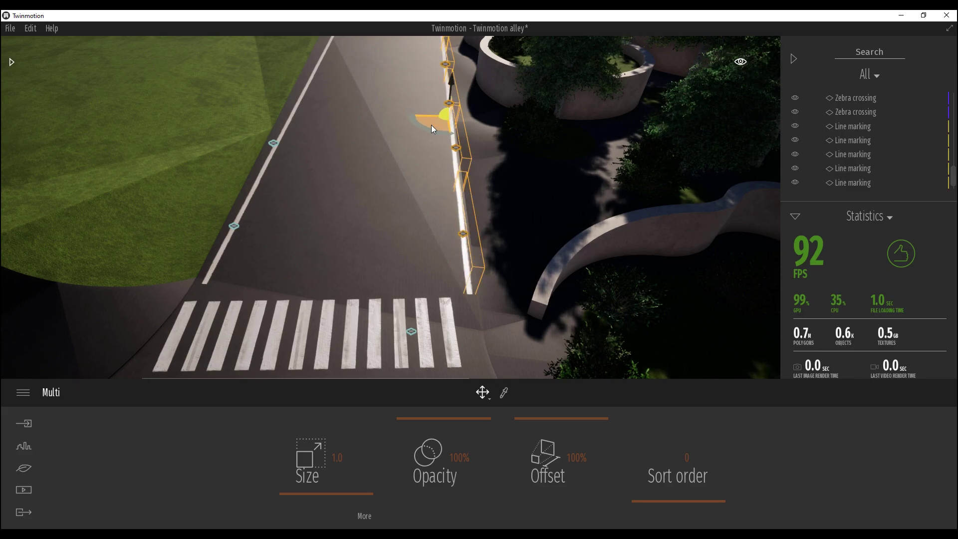
left_click(435, 130)
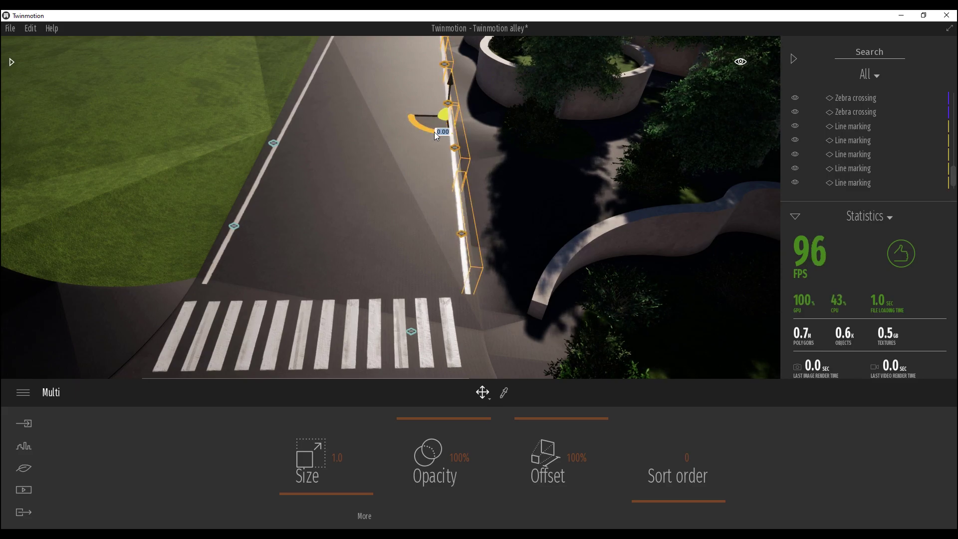
type("-0.5")
key("Return")
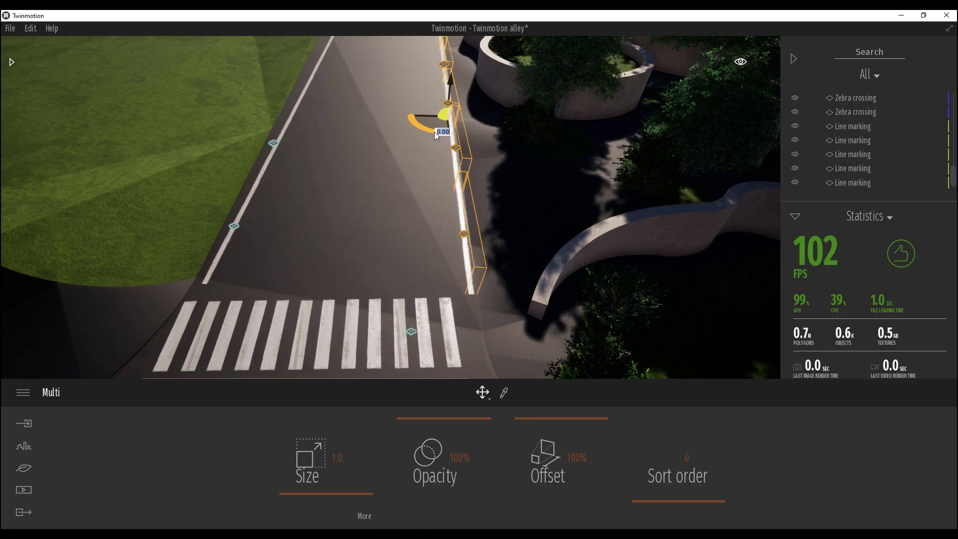
type("-")
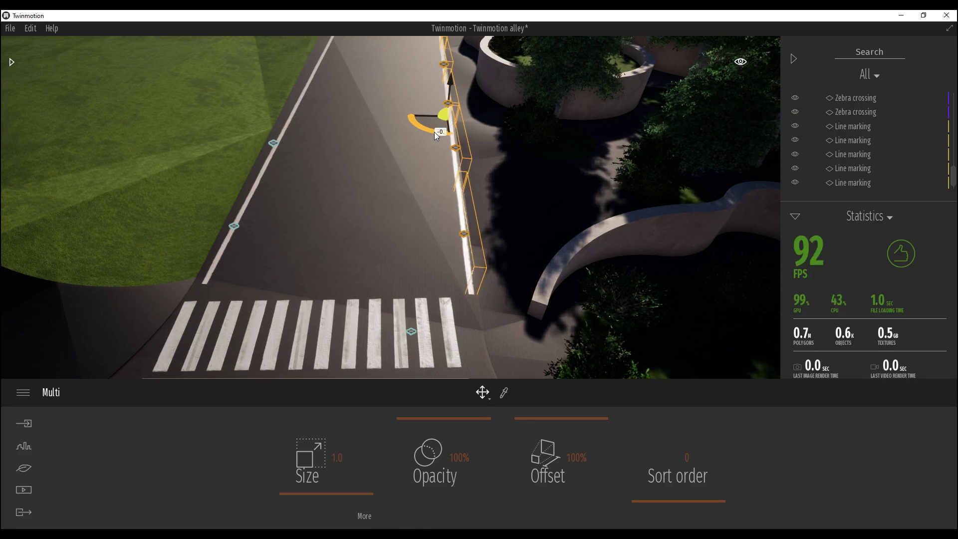
type("0.5")
key("Return")
Move the copied line markings a little further in from the opposite road edge, and deselect them.
right_click_drag(470, 137, 414, 107)
key("d")
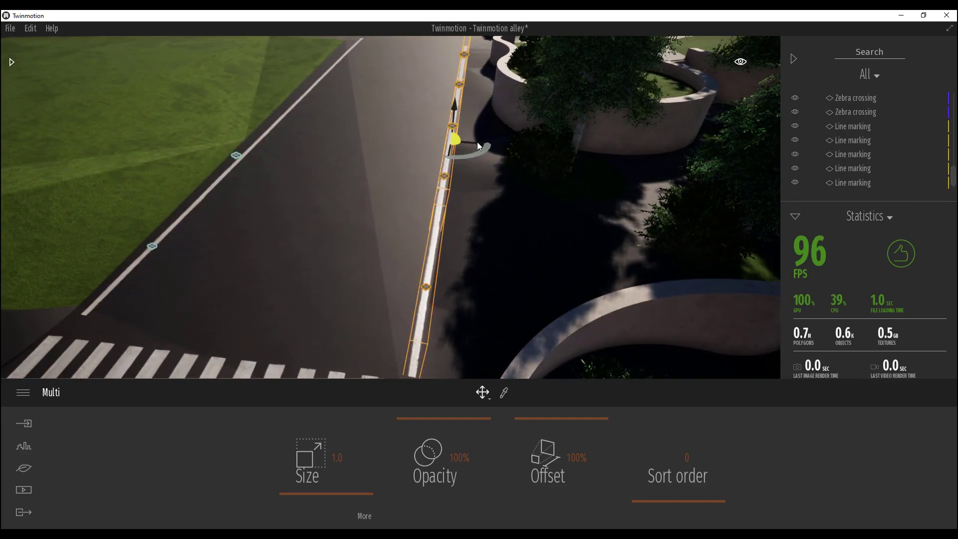
left_click_drag(476, 144, 470, 143)
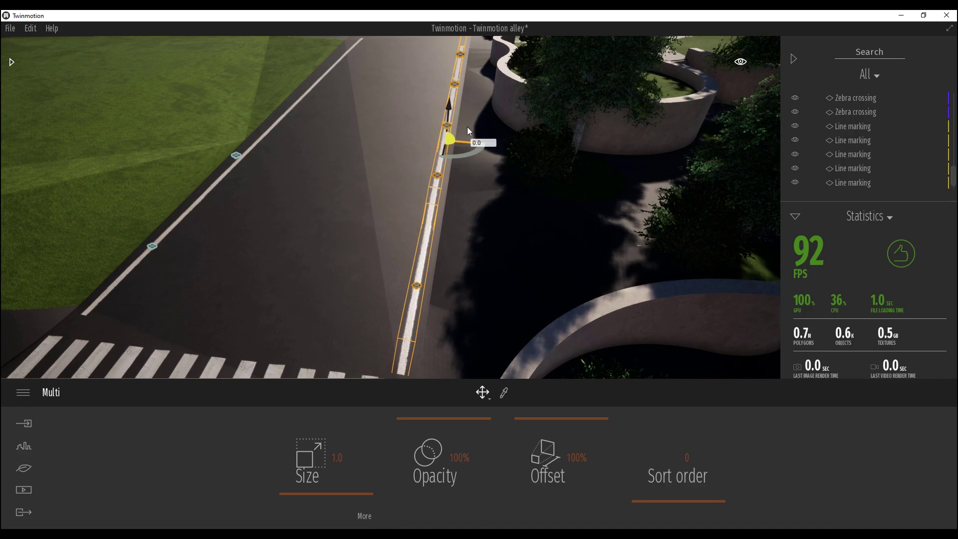
left_click(453, 209)
key("s")
right_click_drag(453, 209, 305, 166)
key("w")
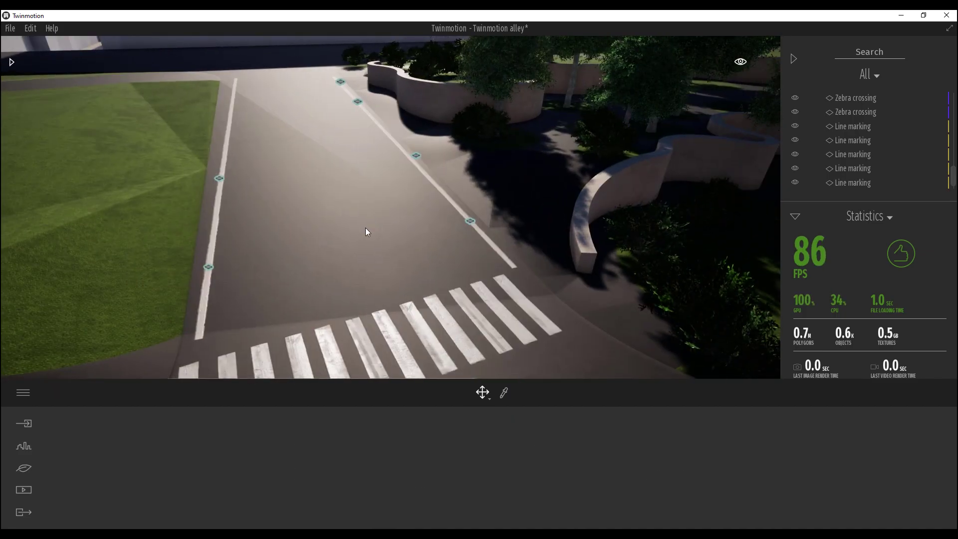
Try out the Stop marking and Single dash marking decals on the road near the zebra crossing, deleting each one.
left_click(11, 62)
left_click_drag(172, 325, 413, 272)
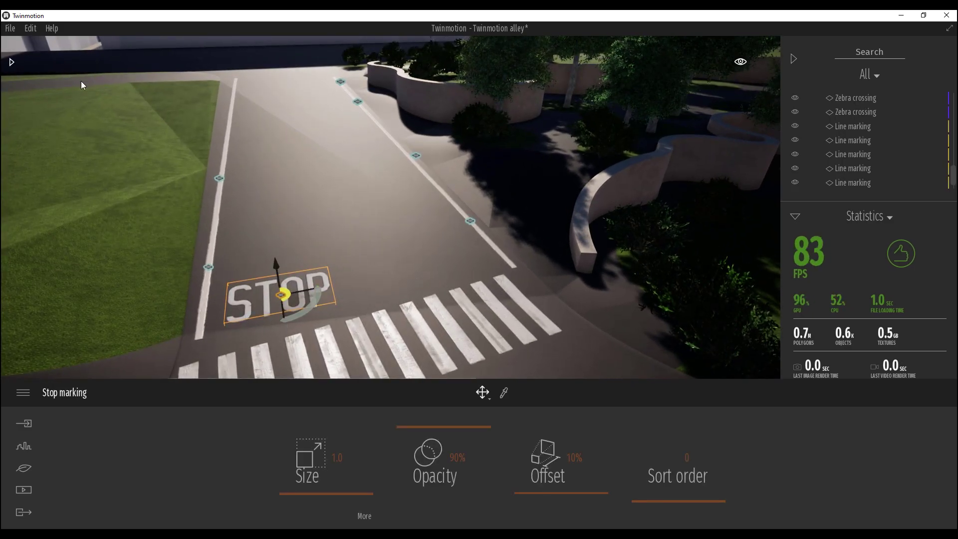
key("Delete")
left_click(12, 62)
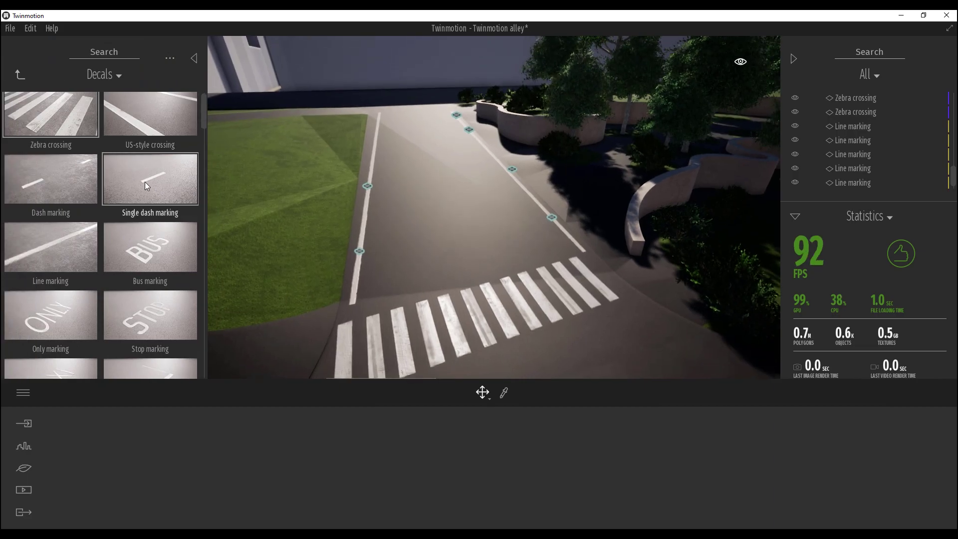
left_click_drag(145, 181, 398, 274)
key("Delete")
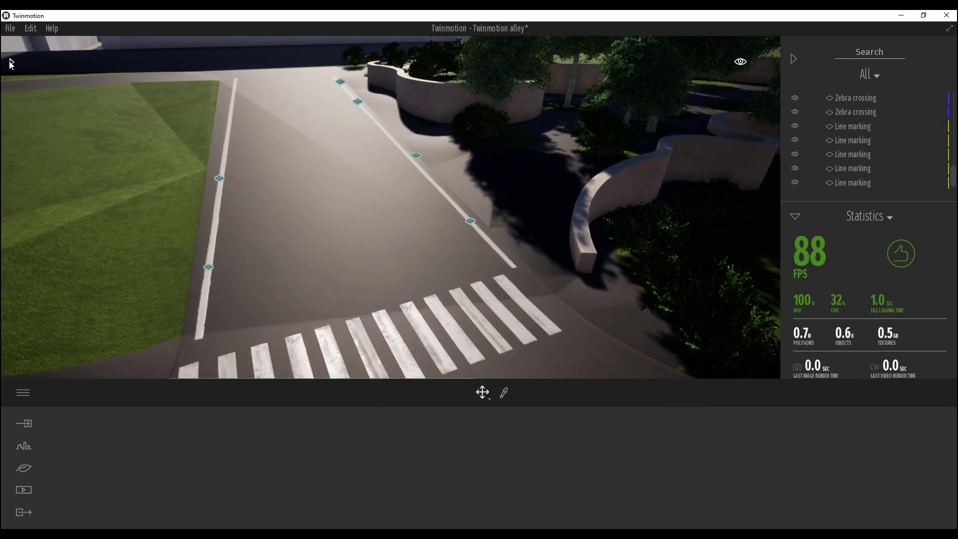
Place an Arrow: straight-ahead decal on the lane farther from the grass, just beyond the zebra crossing.
left_click(10, 63)
scroll(149, 214, "down", 10)
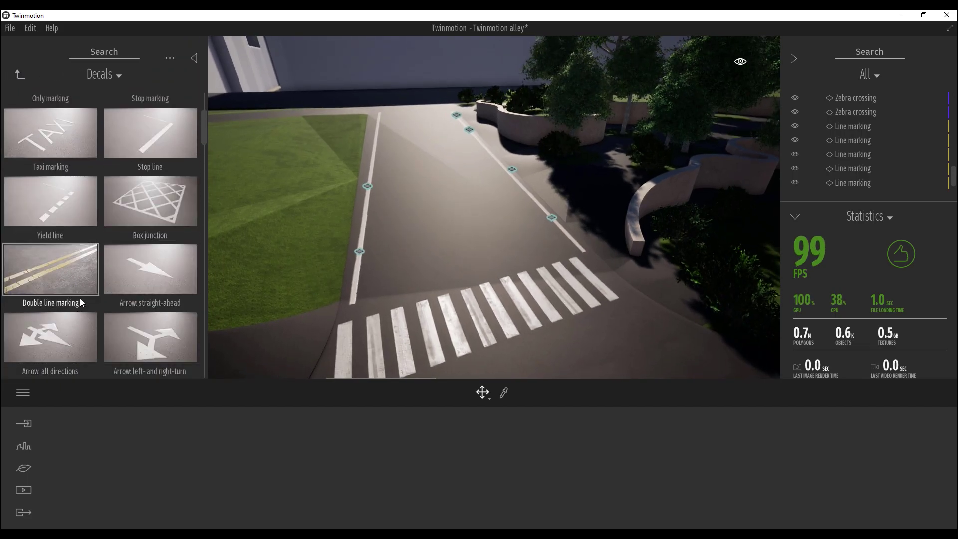
left_click_drag(159, 275, 507, 219)
Copy the arrow as 1 instance at 4.62 m spacing onto the grass-side lane, and rotate it in 90 degree turns to face the crossing.
left_click_drag(402, 241, 266, 261, "alt")
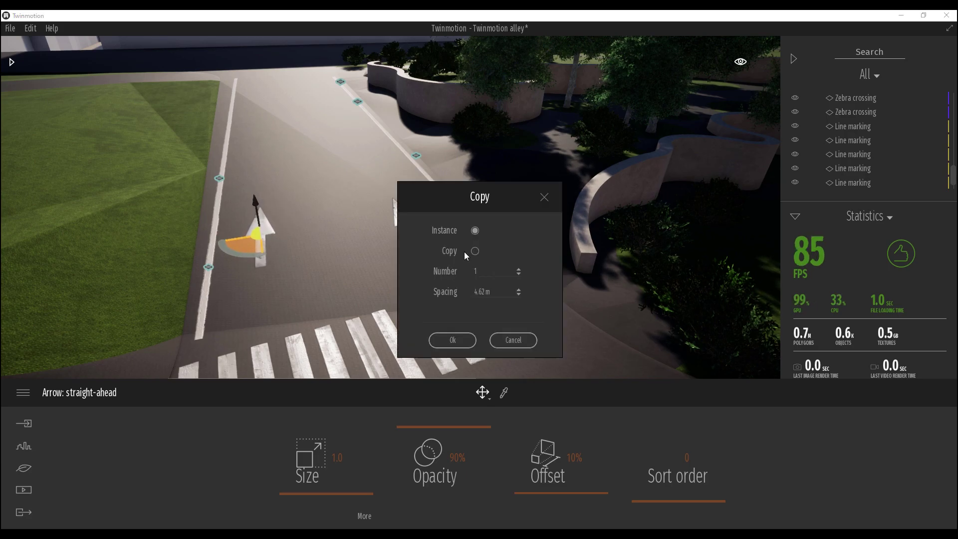
left_click(450, 339)
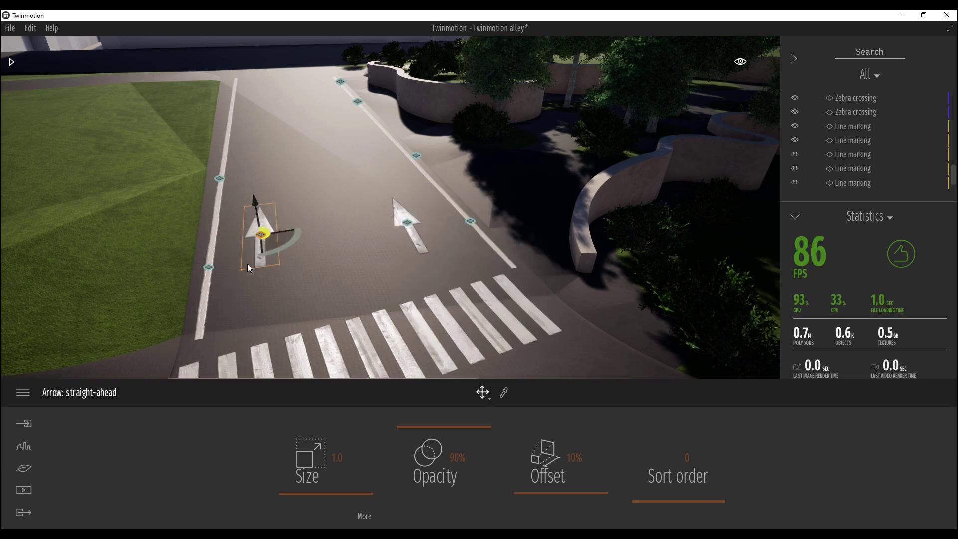
left_click_drag(289, 247, 173, 303)
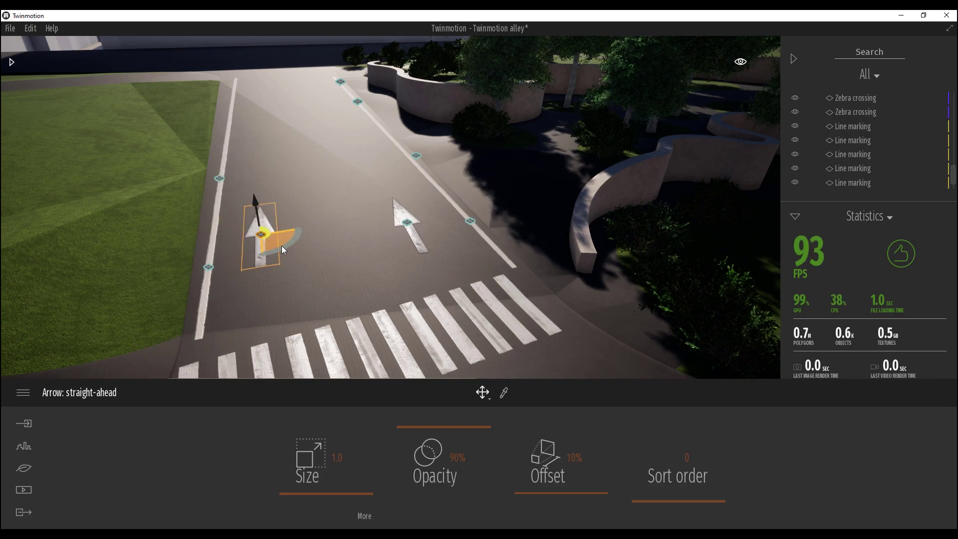
key("Return")
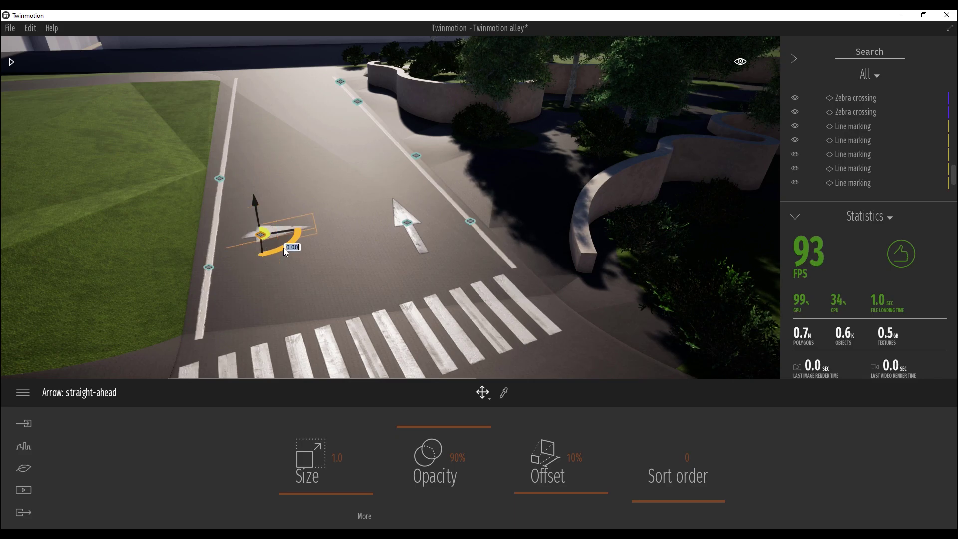
type("90")
key("Return")
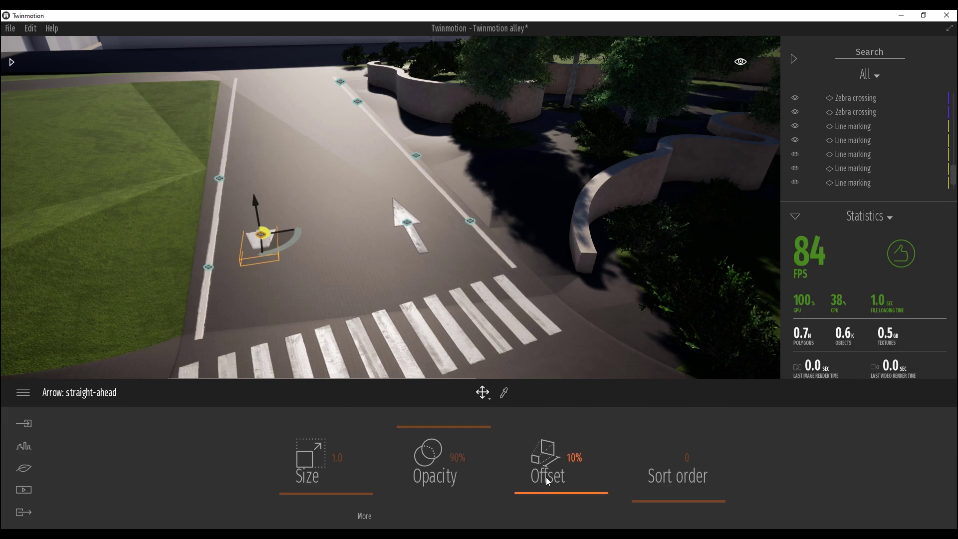
Set the copied arrow's offset to 100%, and delete that arrow from the grass-side lane.
left_click_drag(548, 491, 519, 376)
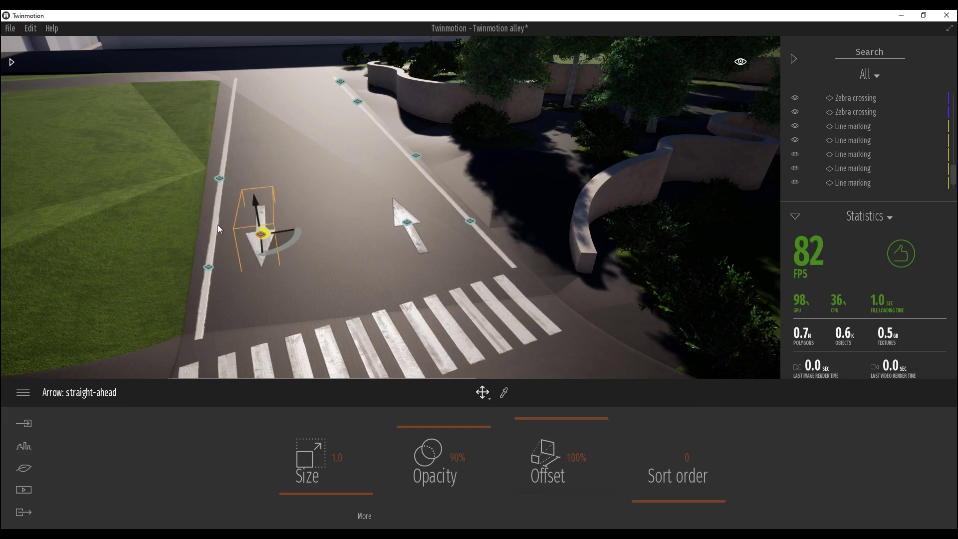
left_click_drag(277, 238, 259, 96)
key("Delete")
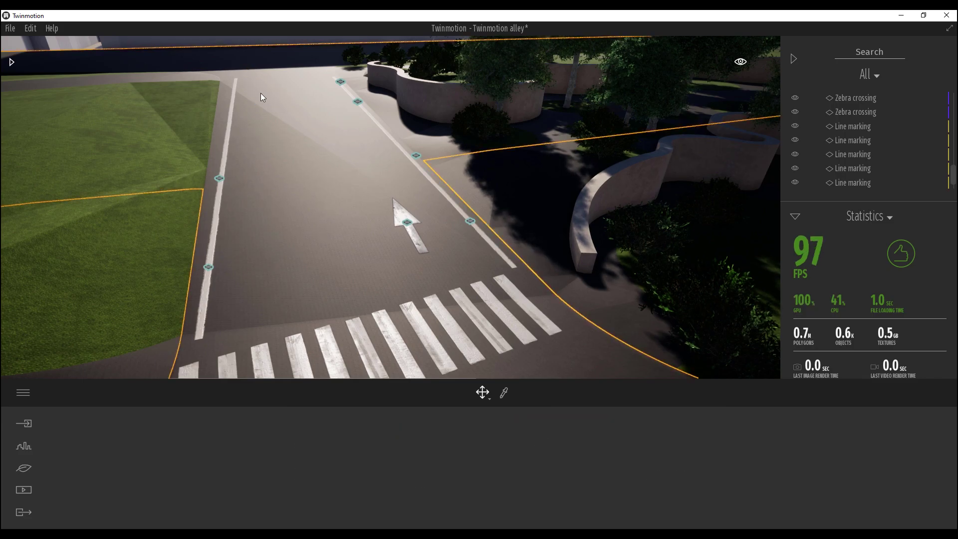
Restore the deleted straight-ahead arrow and reposition it at the far end of the grass-side lane, facing the zebra crossing.
key("ctrl+z")
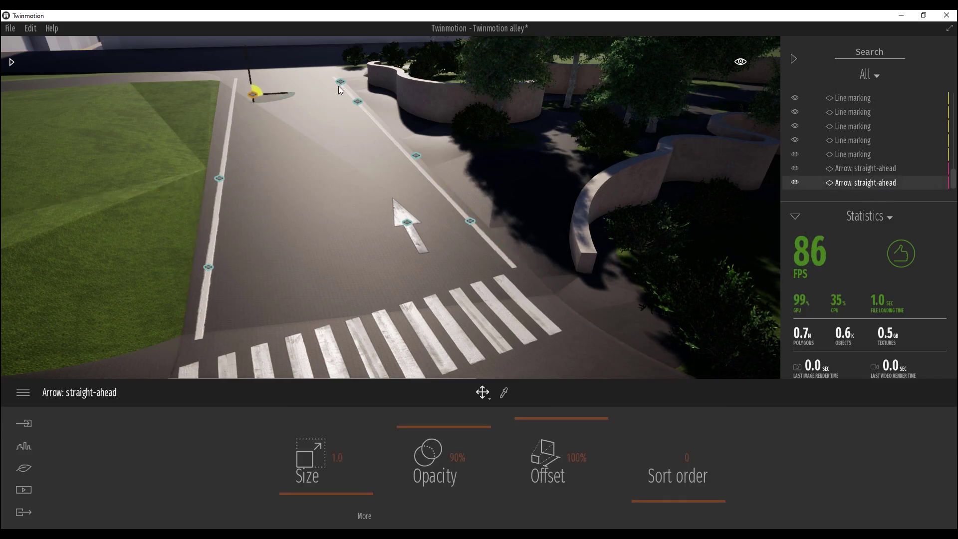
left_click_drag(249, 70, 247, 53)
right_click_drag(247, 53, 335, 191)
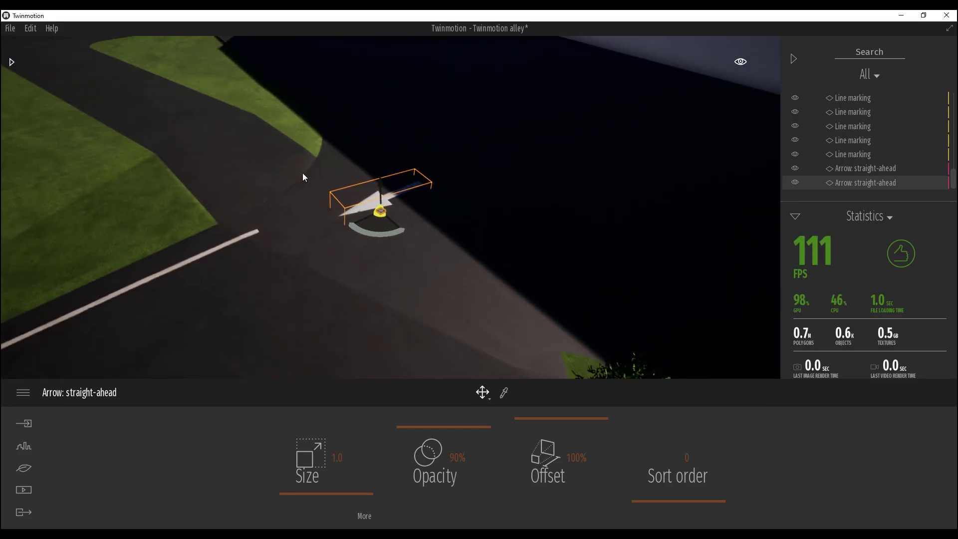
left_click_drag(357, 239, 297, 274)
right_click_drag(297, 275, 169, 309)
right_click_drag(319, 250, 509, 261)
left_click(451, 253)
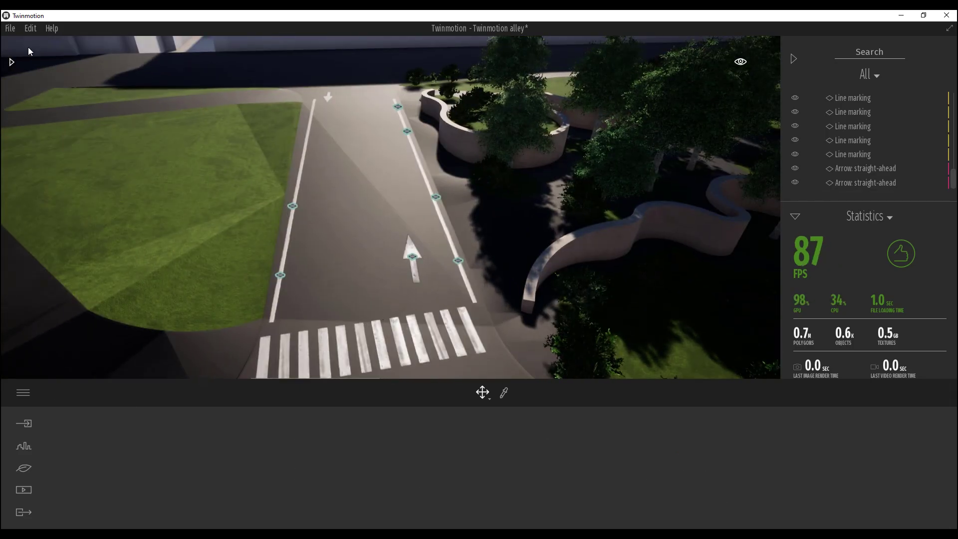
Place a Manhole 1 decal on the road beside the end of the zebra crossing farther from the grass.
left_click(11, 64)
scroll(102, 269, "down", 5)
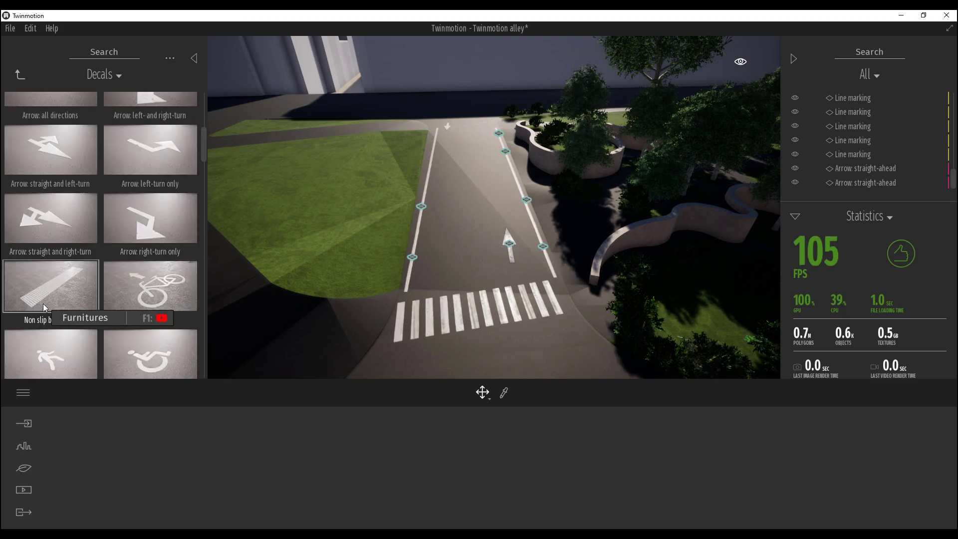
scroll(65, 290, "down", 5)
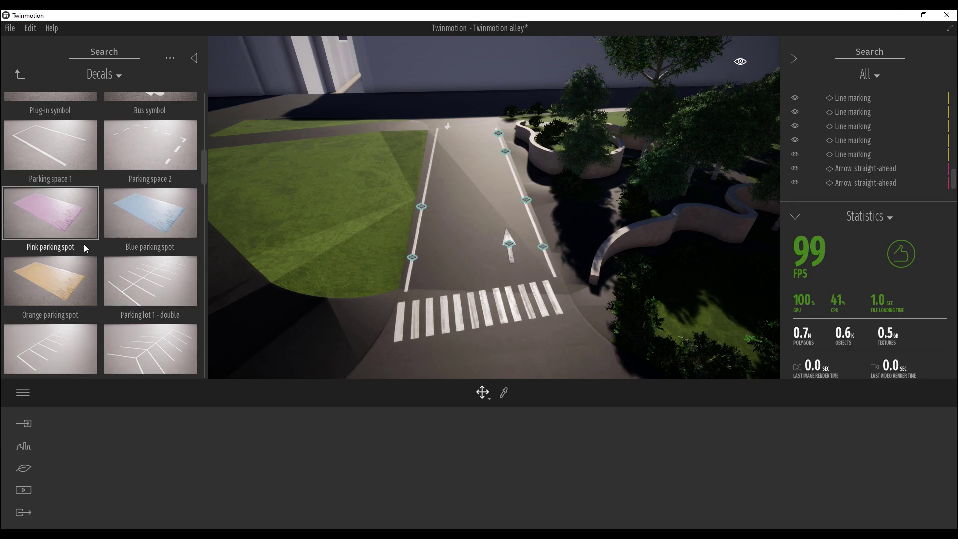
scroll(84, 244, "down", 3)
scroll(89, 245, "down", 4)
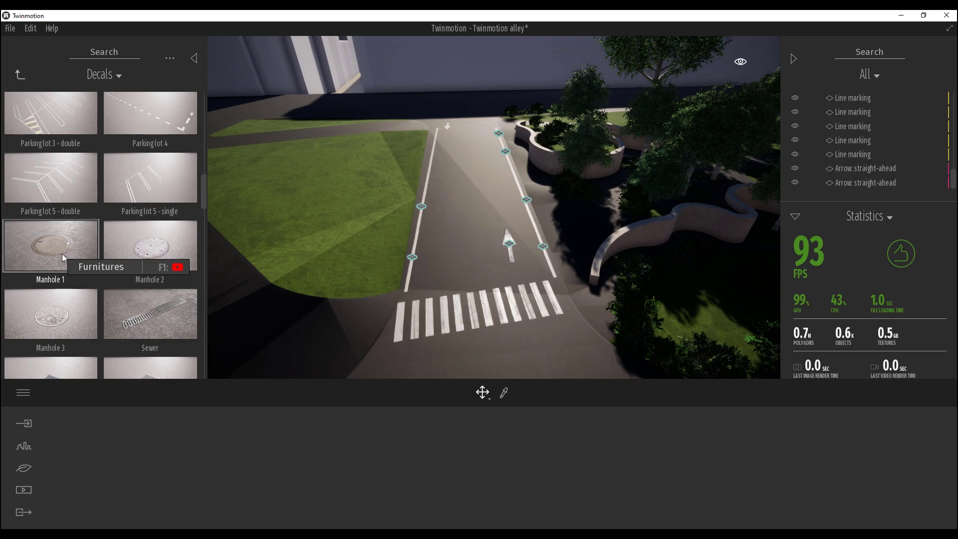
left_click_drag(545, 348, 567, 330)
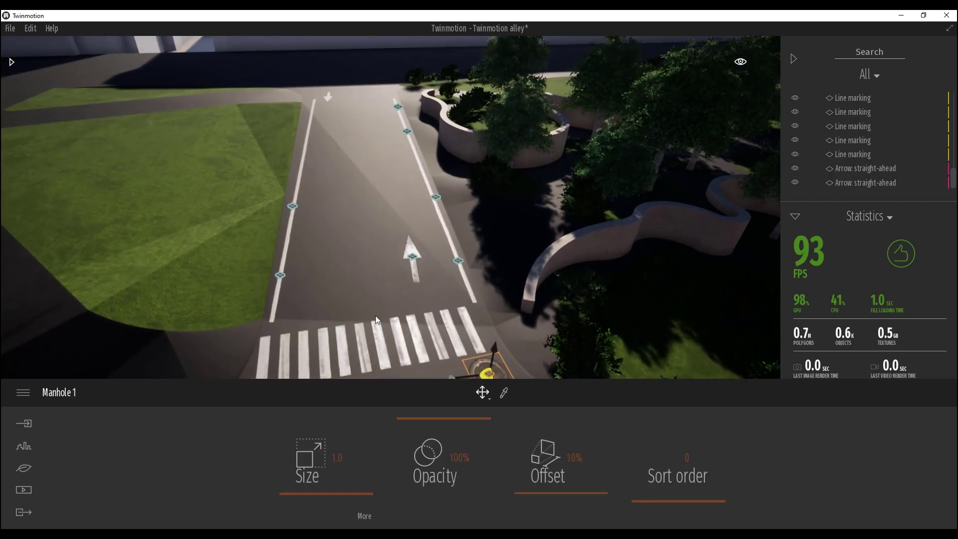
Place a Stains 5 decal on the grass-side lane just beyond the zebra crossing.
left_click(10, 64)
scroll(90, 255, "down", 2)
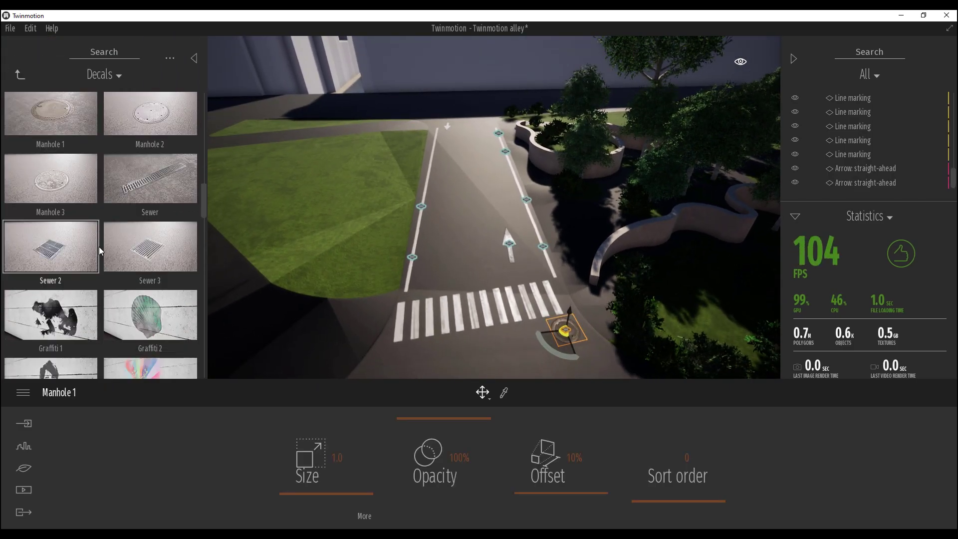
scroll(105, 241, "down", 8)
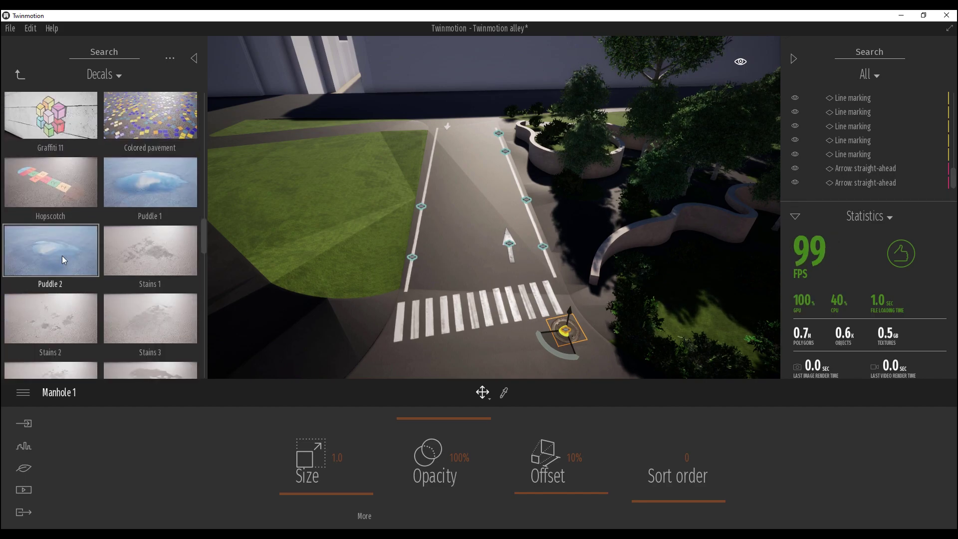
scroll(64, 260, "down", 1)
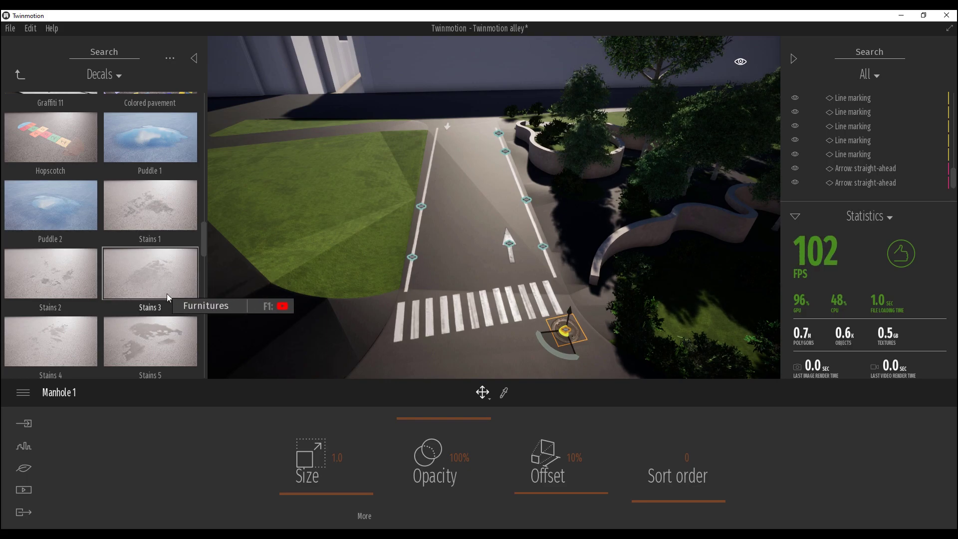
left_click_drag(156, 338, 448, 270)
right_click_drag(448, 270, 415, 325)
scroll(448, 269, "up", 3)
Set the stain decal's offset to 50% and its opacity to 44%, and inspect it up close on the road.
left_click_drag(574, 491, 542, 460)
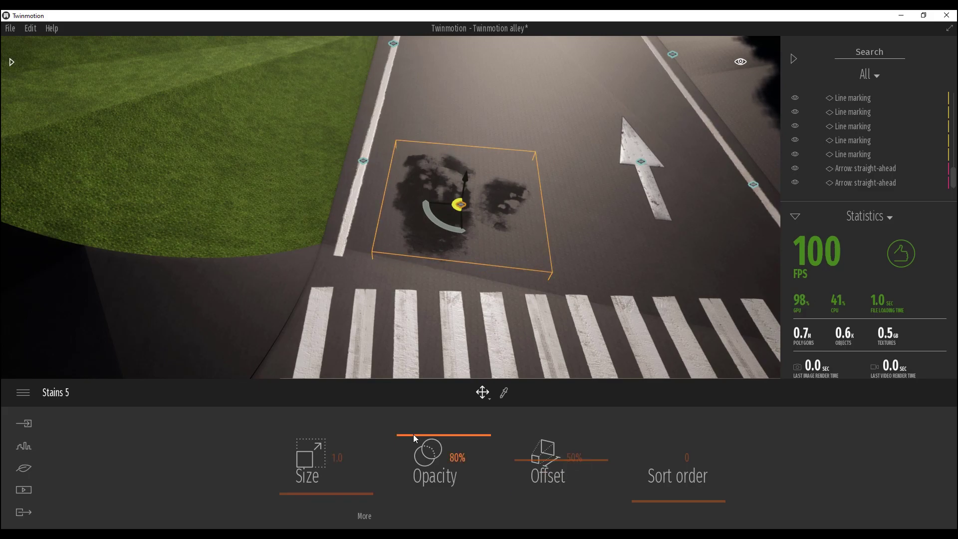
left_click_drag(414, 435, 408, 466)
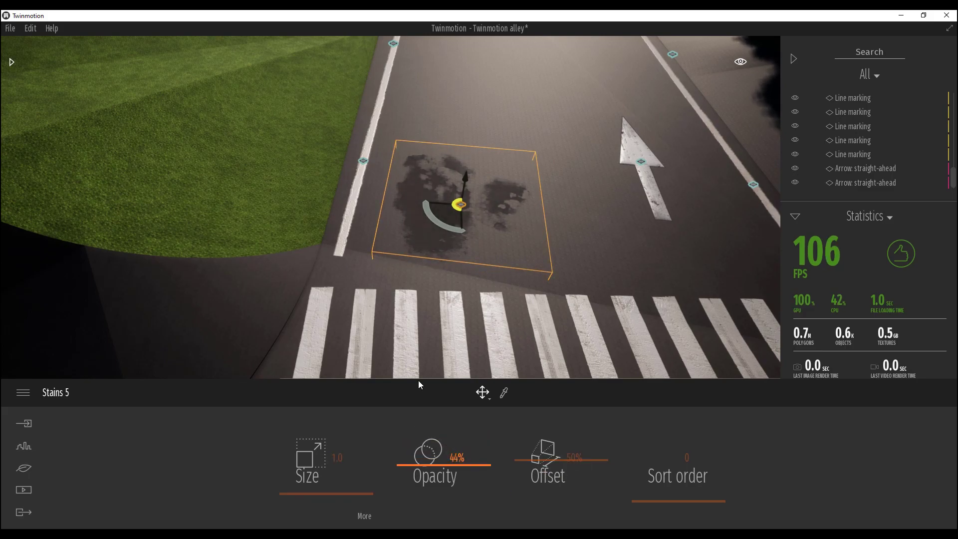
right_click_drag(418, 365, 399, 344)
scroll(418, 365, "up", 5)
scroll(419, 365, "down", 3)
middle_click_drag(414, 309, 345, 285, "shift")
scroll(377, 327, "up", 5)
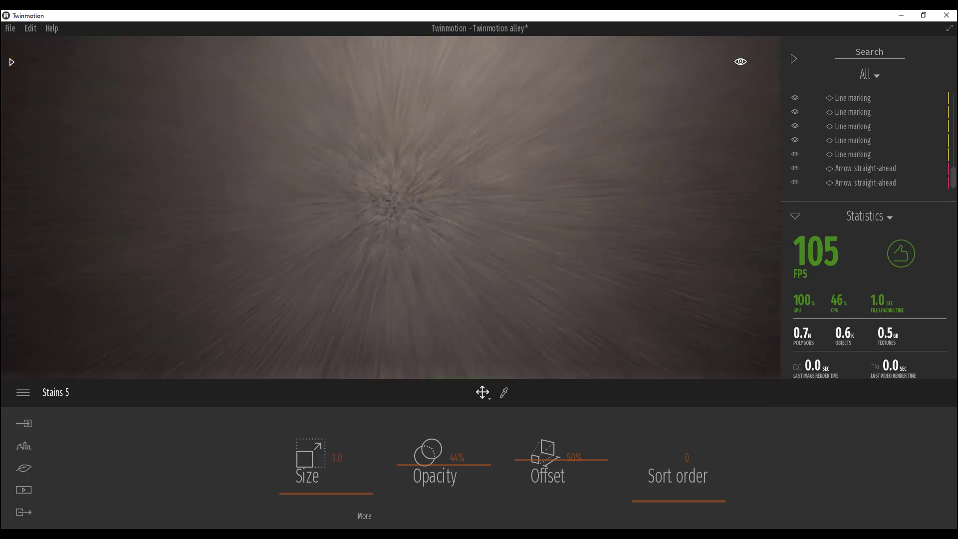
right_click_drag(385, 251, 307, 137)
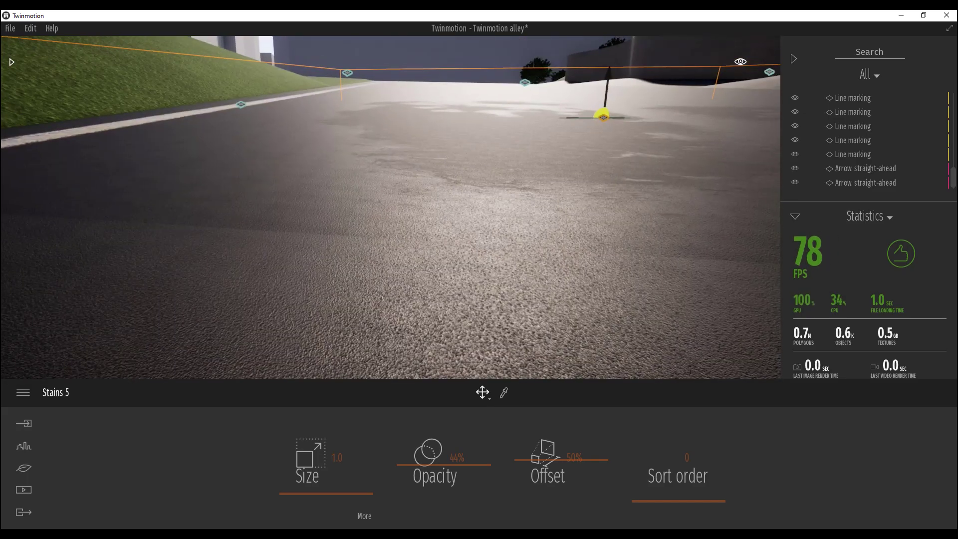
right_click_drag(390, 207, 465, 305)
key("s")
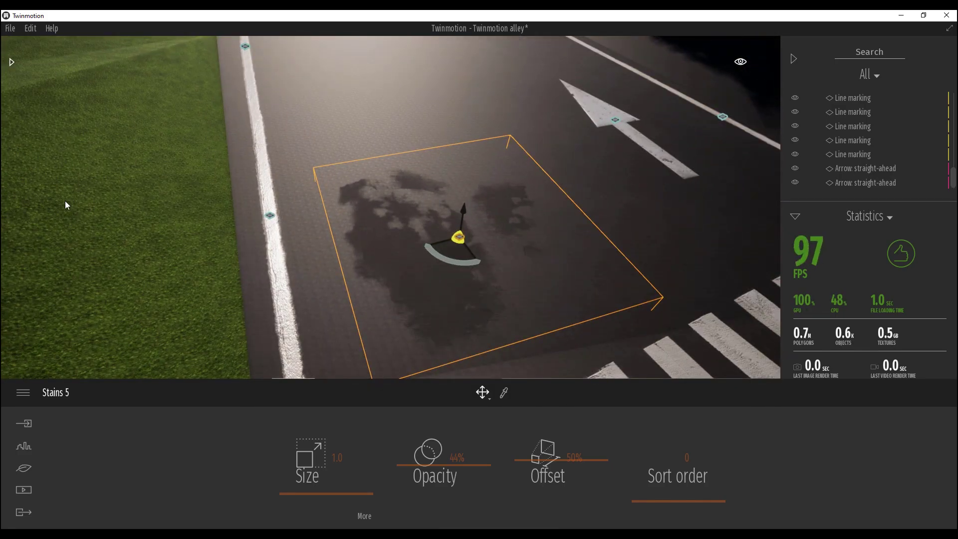
Sample the road's Asphalt 1 material, try scales of 1, 2, 2.01 and 5, and set the scale to 3.
left_click(504, 393)
left_click(350, 97)
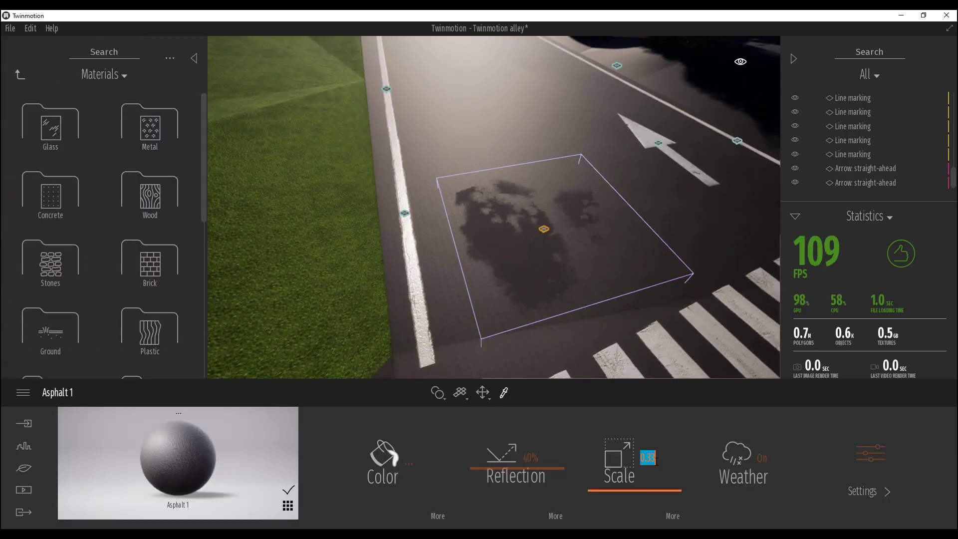
key("Return")
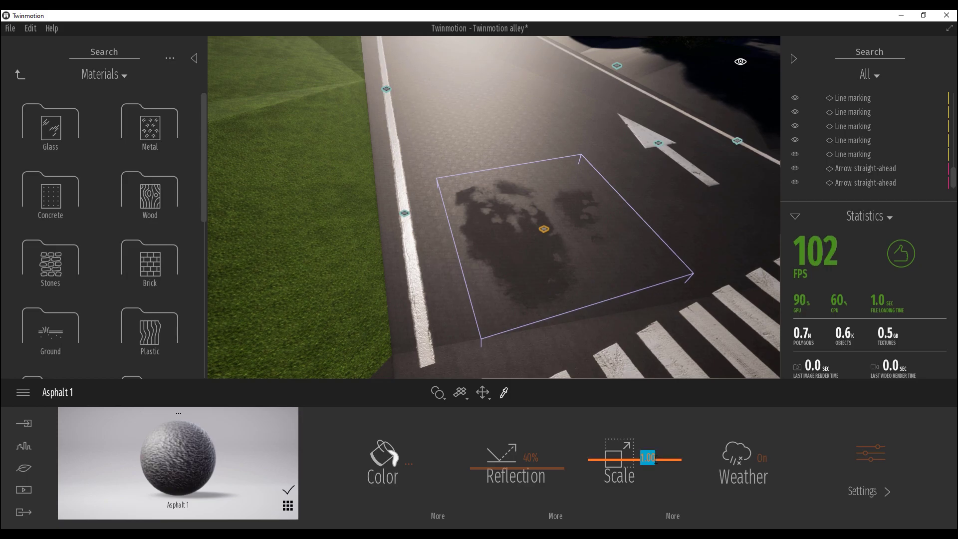
type("2")
key("Return")
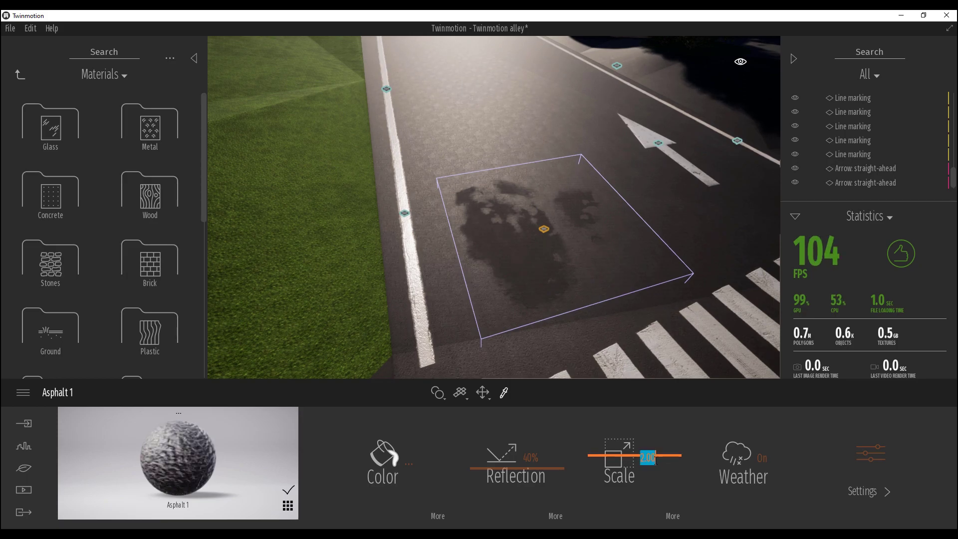
type("2.01")
key("Return")
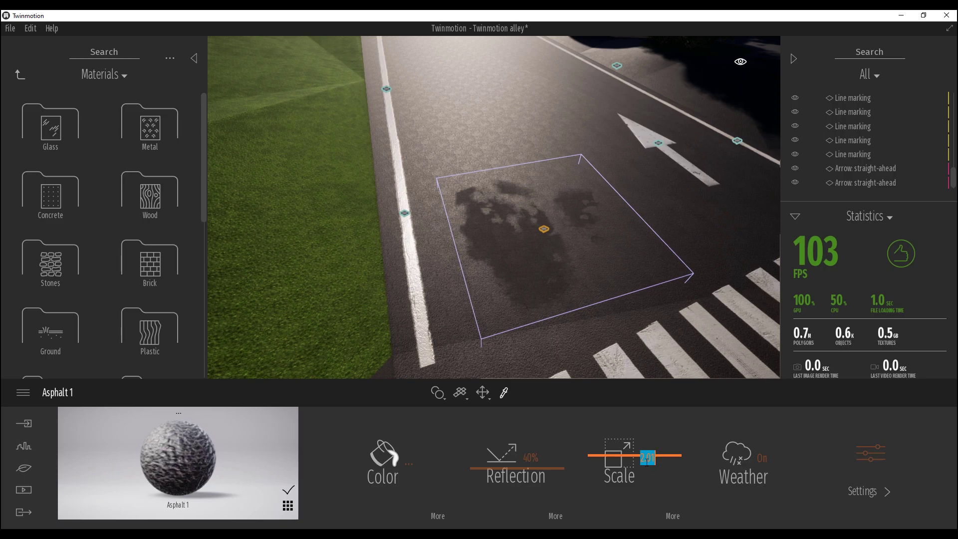
type("5")
key("Return")
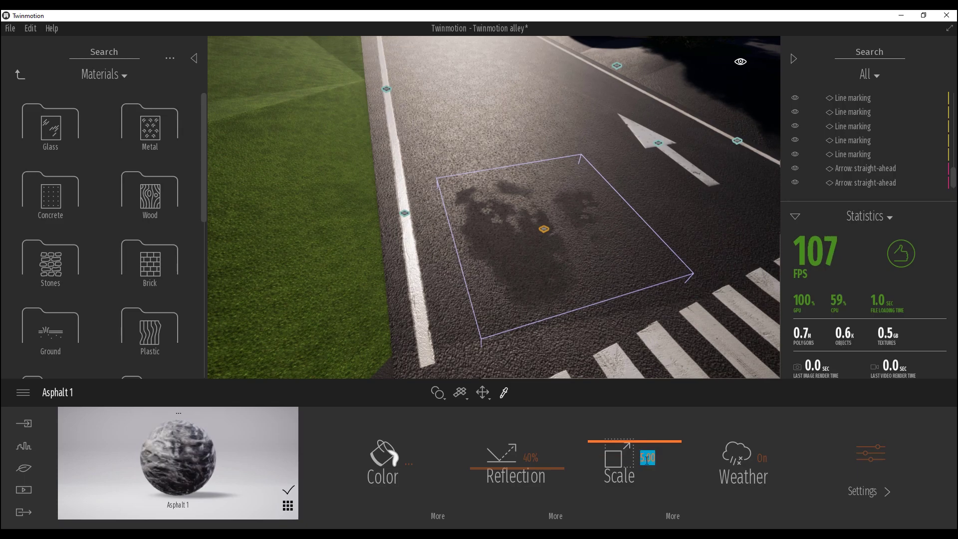
type("3")
key("Return")
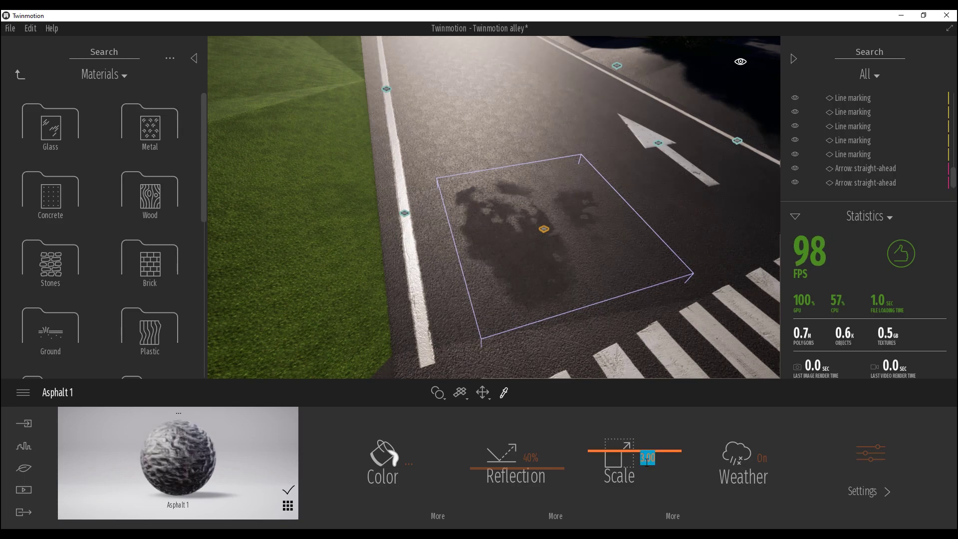
right_click_drag(467, 329, 471, 310)
left_click(471, 302)
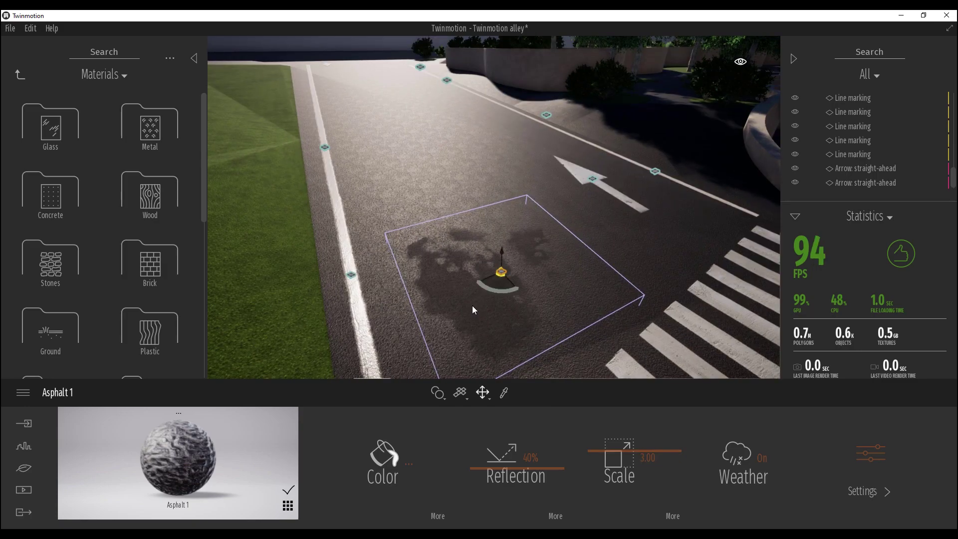
Reselect the Stains 5 decal and set its opacity to 68%.
right_click_drag(495, 207, 469, 219)
key("s")
key("w")
mouse_move(426, 273)
right_mouse_down()
mouse_move(430, 254)
mouse_move(427, 273)
right_mouse_up()
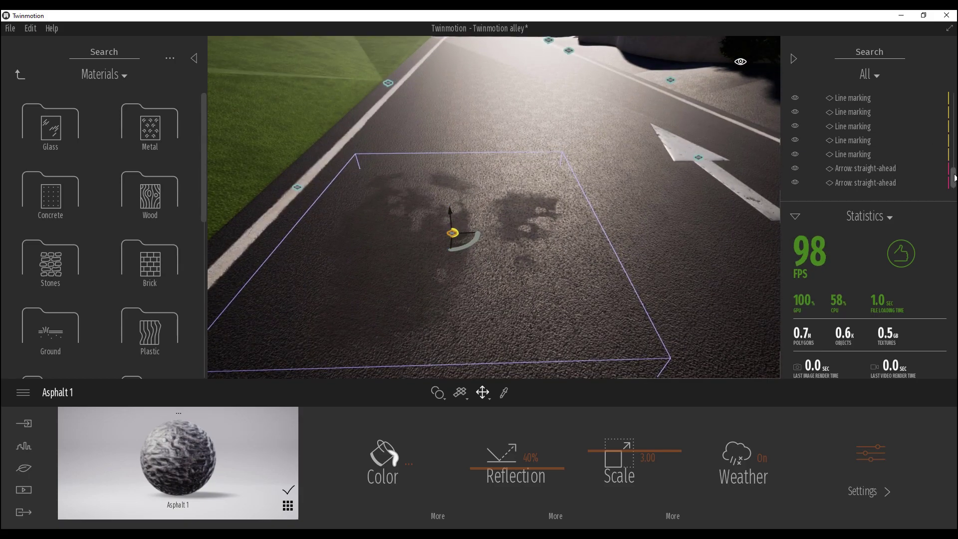
scroll(868, 187, "down", 1)
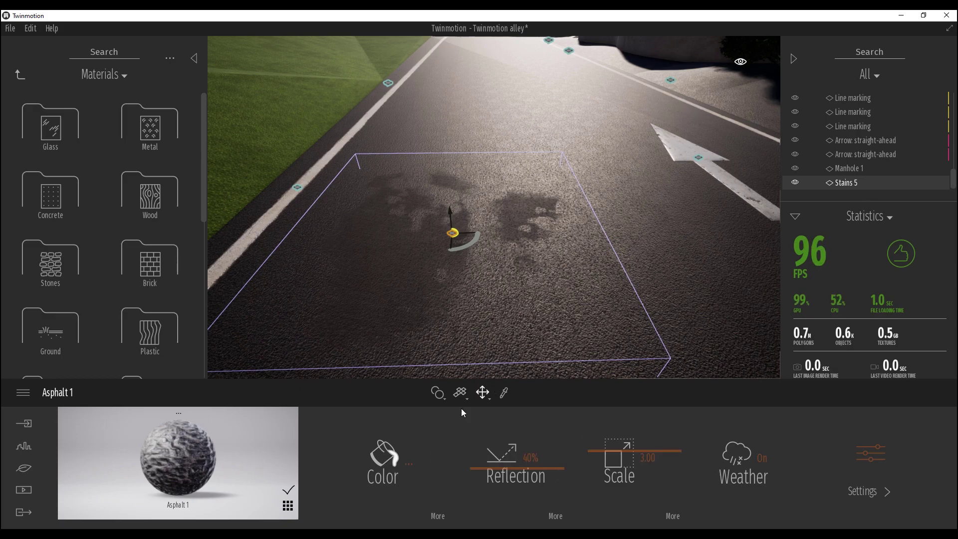
left_click(294, 155)
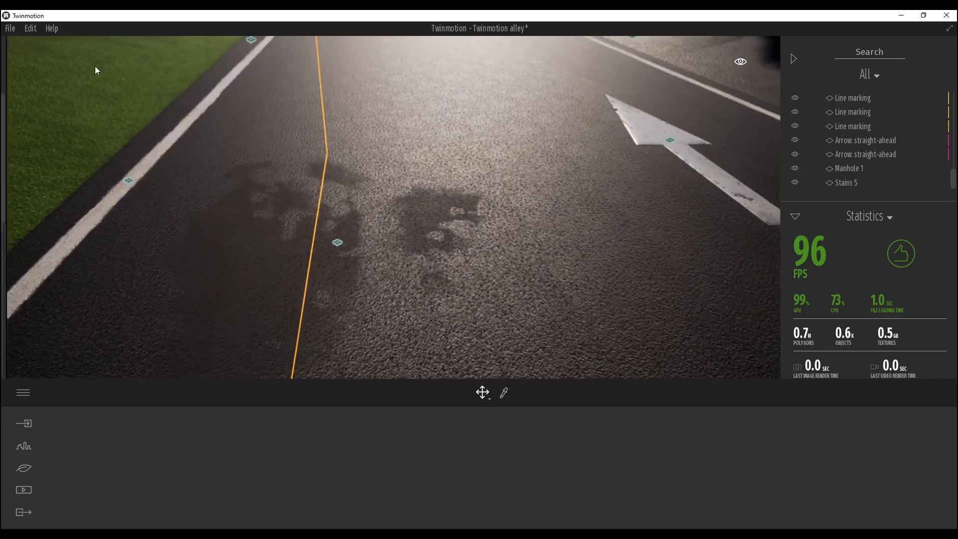
left_click(857, 184)
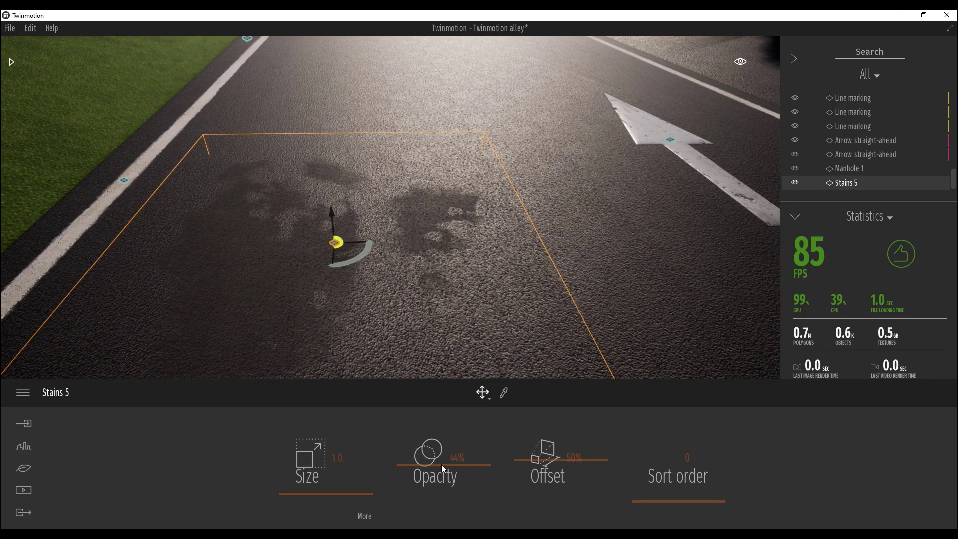
left_click_drag(443, 467, 455, 444)
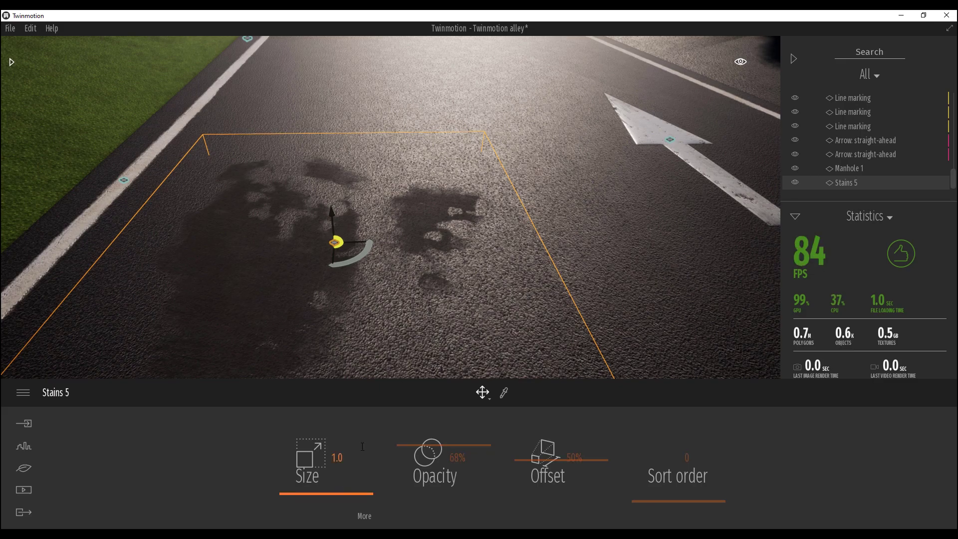
Rotate the stain decal in place on the grass-side lane near the zebra crossing.
key("s")
mouse_move(386, 256)
right_mouse_down()
mouse_move(349, 280)
mouse_move(424, 270)
mouse_move(386, 255)
right_mouse_up()
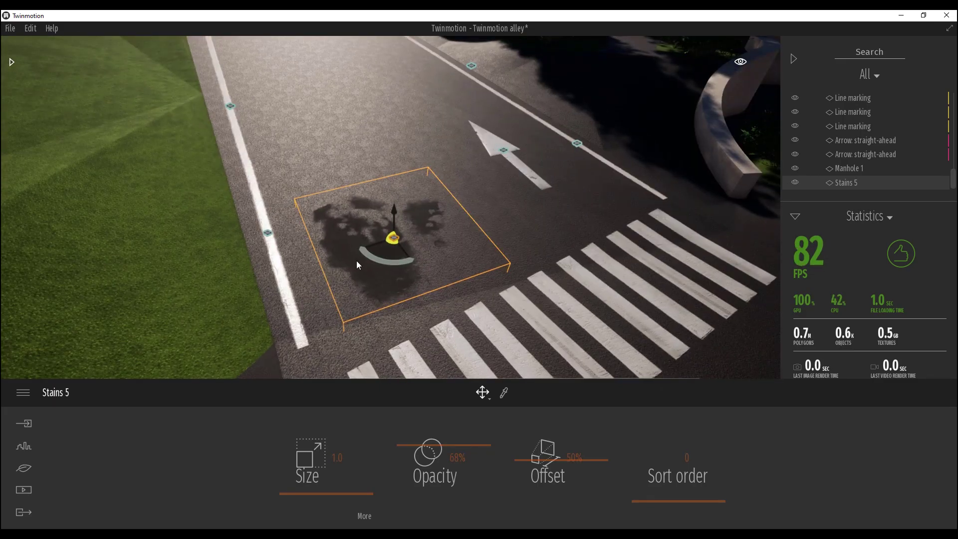
mouse_move(386, 257)
left_mouse_down()
mouse_move(360, 264)
mouse_move(385, 253)
left_mouse_up()
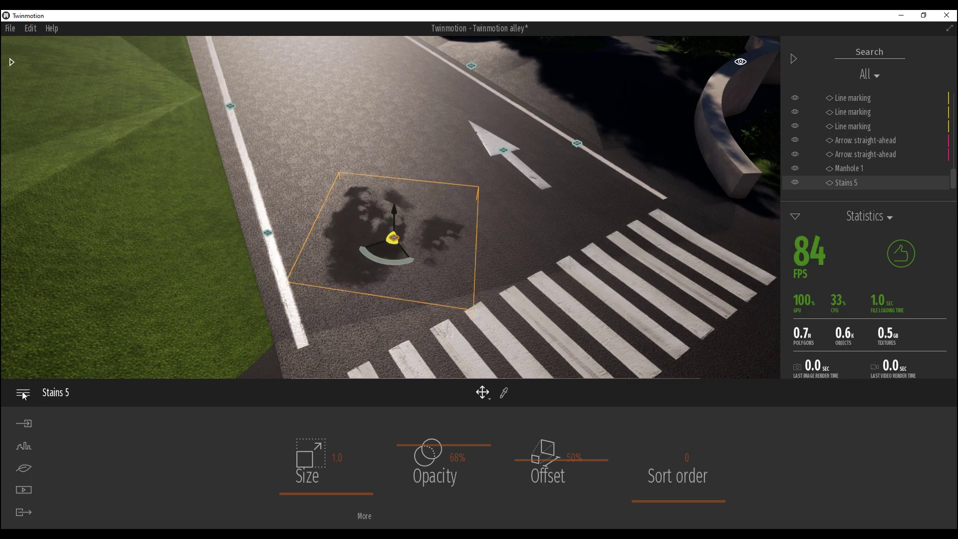
Place an Asphalt patch 01 decal on the road near the line marking on the side away from the grass.
left_click(11, 66)
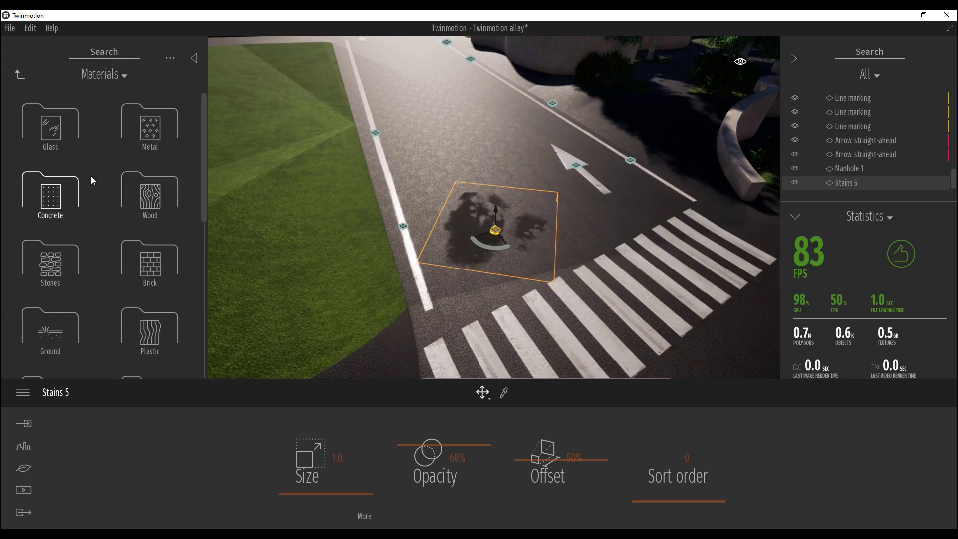
scroll(92, 180, "down", 1)
left_click(20, 75)
left_click(76, 208)
left_click(155, 195)
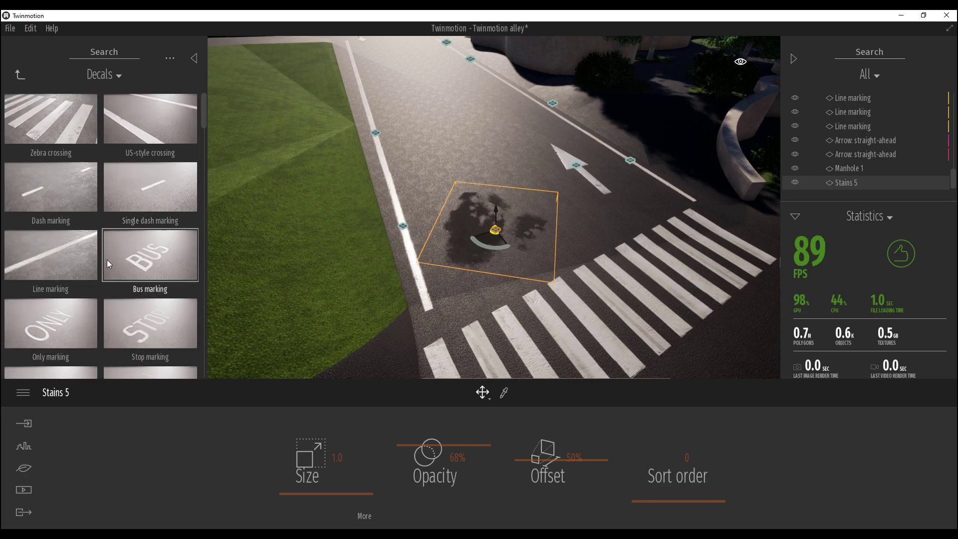
scroll(125, 252, "down", 4)
scroll(131, 248, "down", 8)
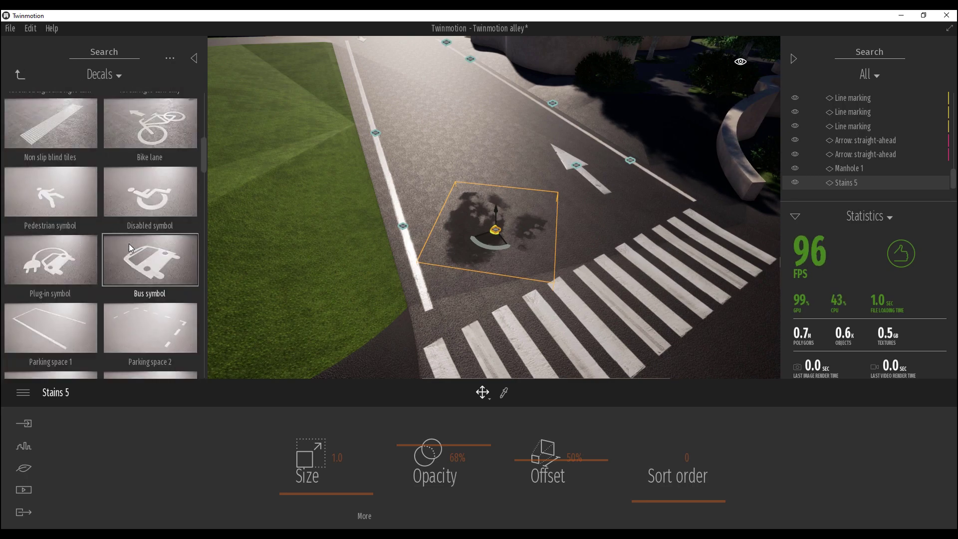
scroll(137, 243, "down", 8)
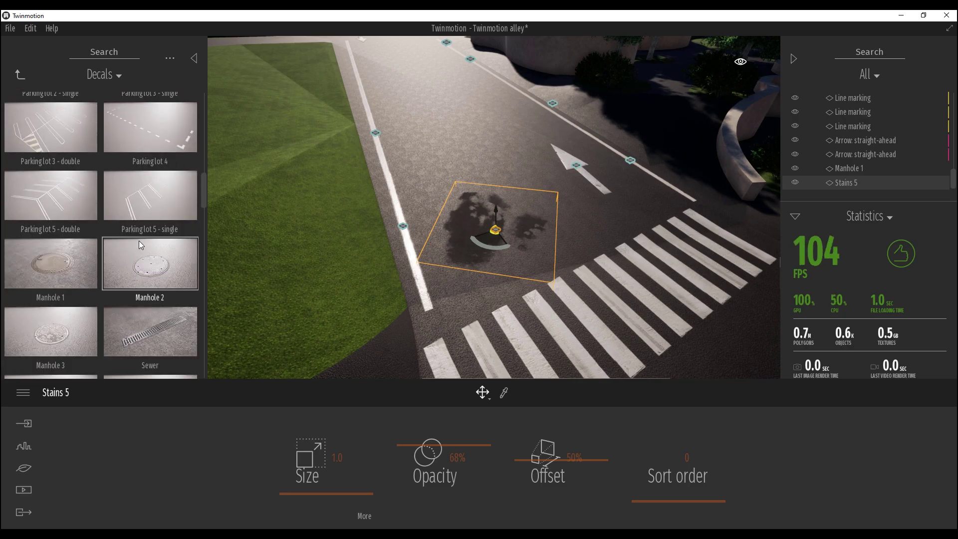
scroll(141, 244, "down", 8)
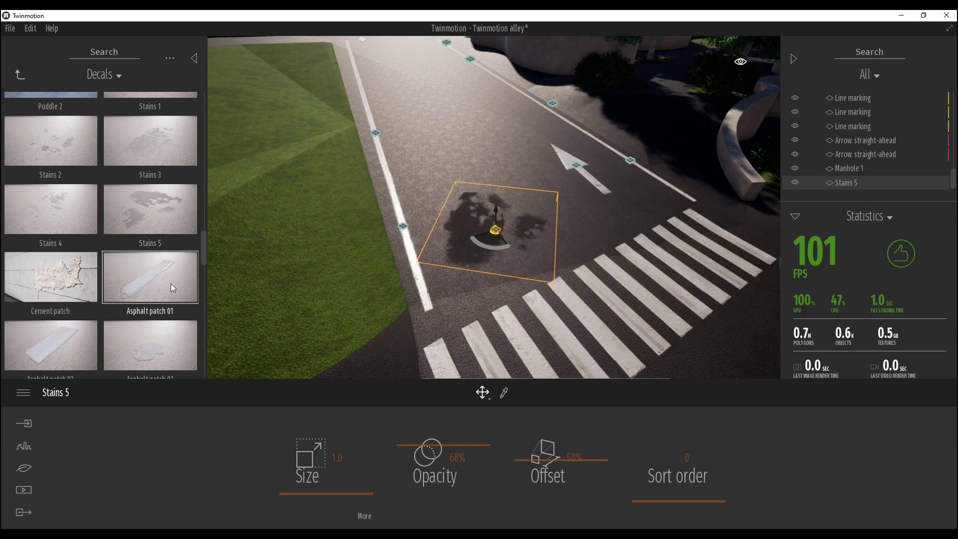
left_click_drag(556, 211, 531, 122)
right_click_drag(531, 122, 582, 60)
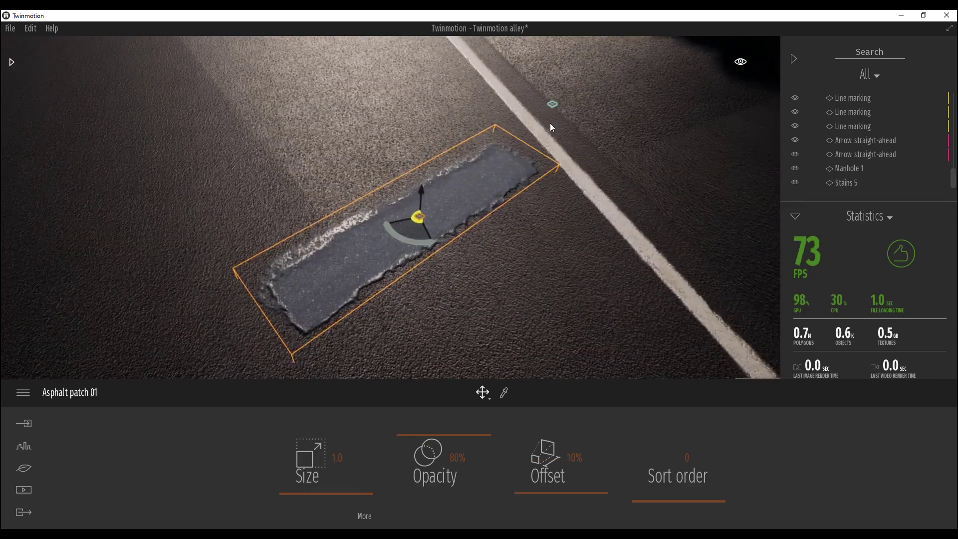
Move the Asphalt patch 01 decal onto the nearby white line marking and rotate it to run along the line.
scroll(396, 257, "down", 3)
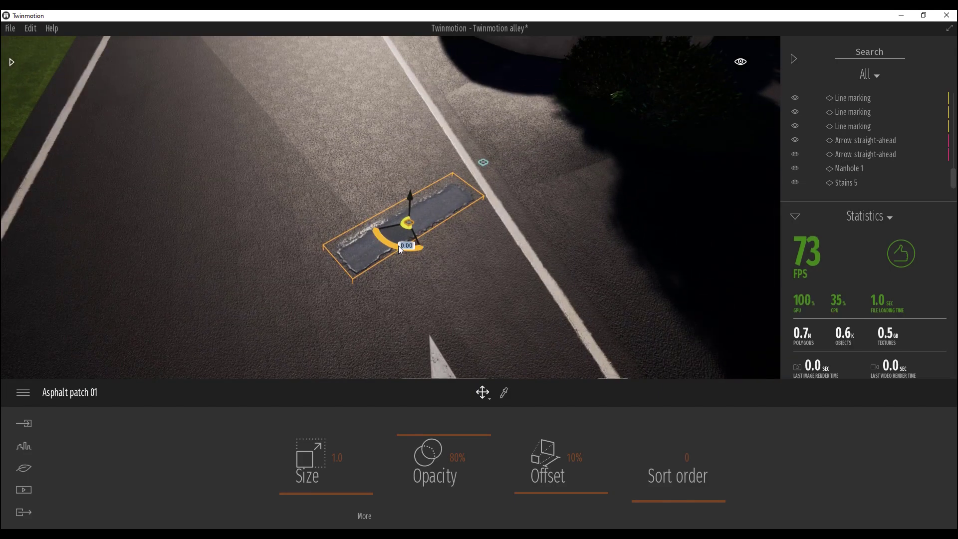
left_click_drag(402, 248, 497, 192)
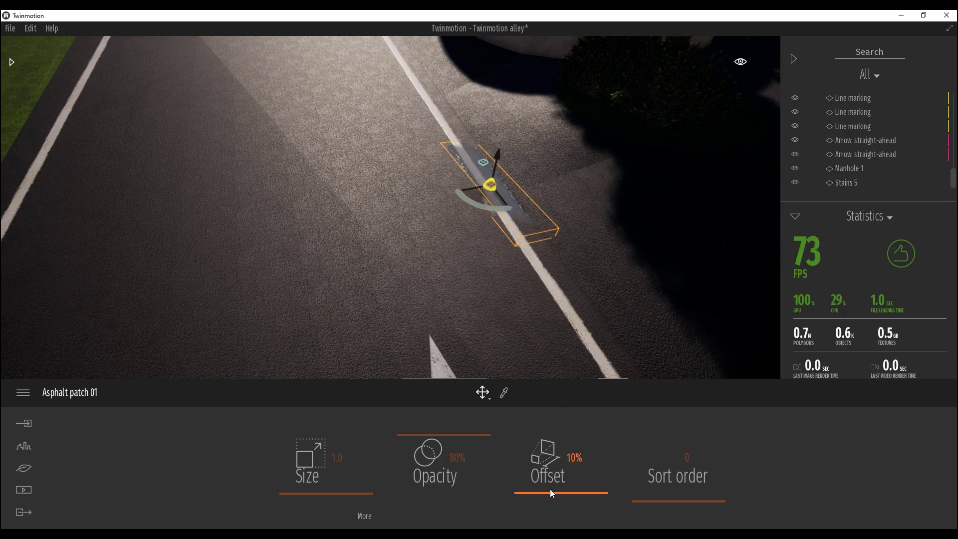
Set the asphalt patch decal's offset to 55% and its opacity to 59%.
left_click_drag(552, 494, 546, 449)
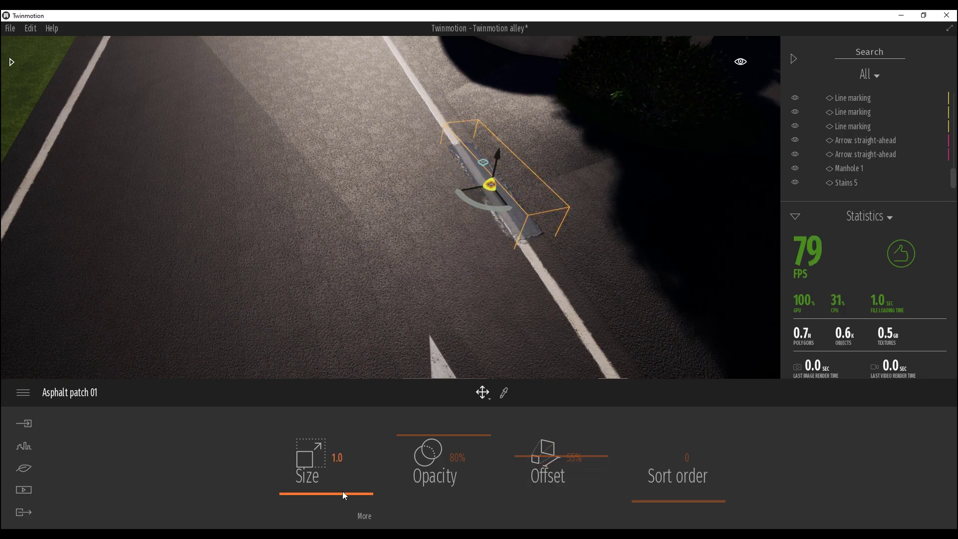
left_click_drag(415, 437, 411, 454)
Examine the asphalt patch on the line marking up close and together with the surrounding road, arrow and line decals.
right_click_drag(473, 300, 524, 257)
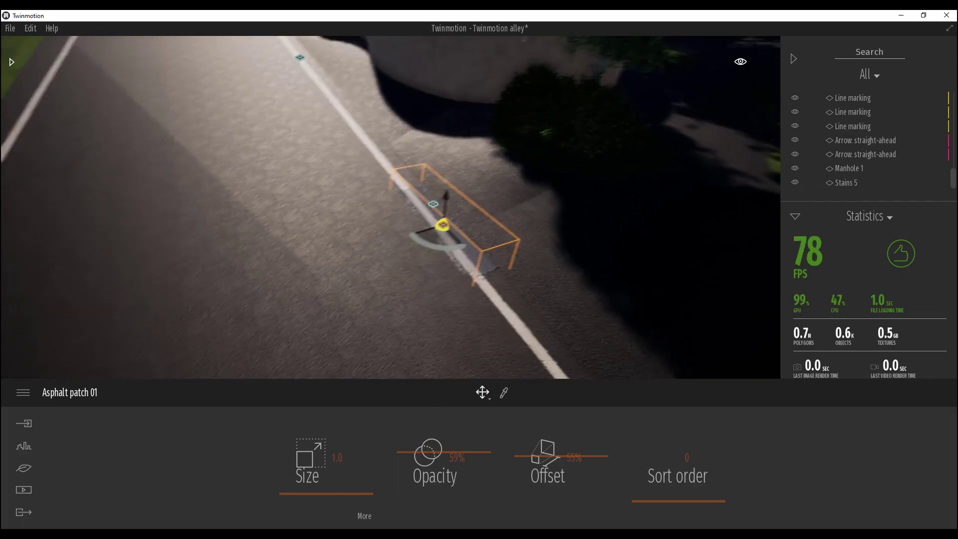
scroll(473, 300, "up", 3)
middle_click_drag(390, 207, 374, 170, "shift")
scroll(390, 208, "up", 2)
scroll(349, 149, "down", 4)
scroll(470, 296, "down", 4)
middle_click_drag(469, 295, 536, 292)
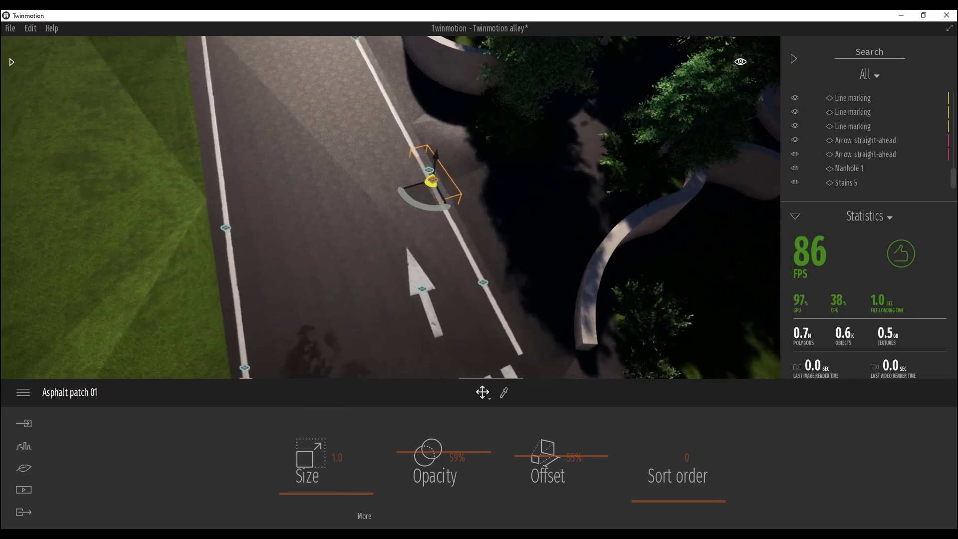
left_click(469, 295)
mouse_move(464, 291)
right_mouse_down()
mouse_move(412, 289)
mouse_move(487, 320)
mouse_move(369, 319)
mouse_move(479, 339)
mouse_move(409, 294)
mouse_move(449, 309)
mouse_move(464, 284)
right_mouse_up()
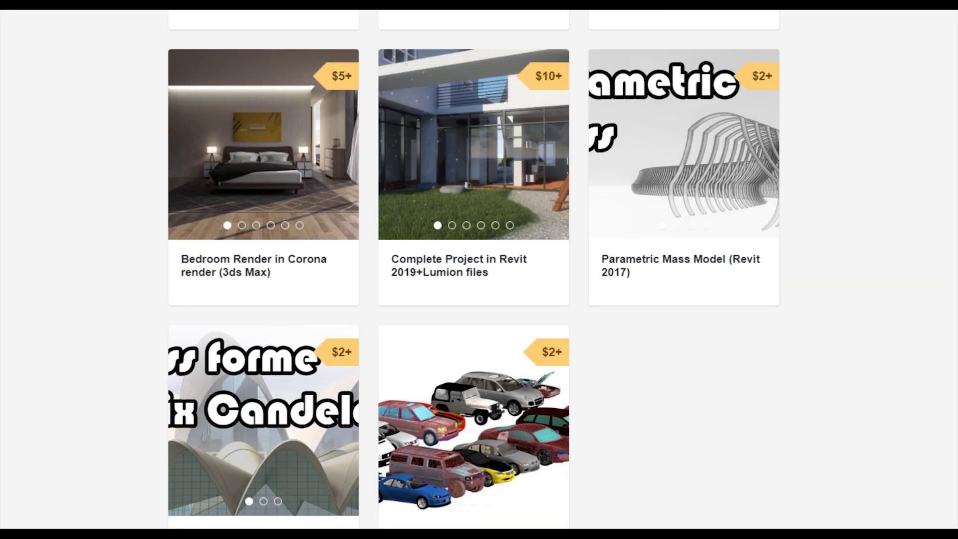
Look through the product listings and the introduction on the creator's online model store page.
scroll(474, 270, "up", 12)
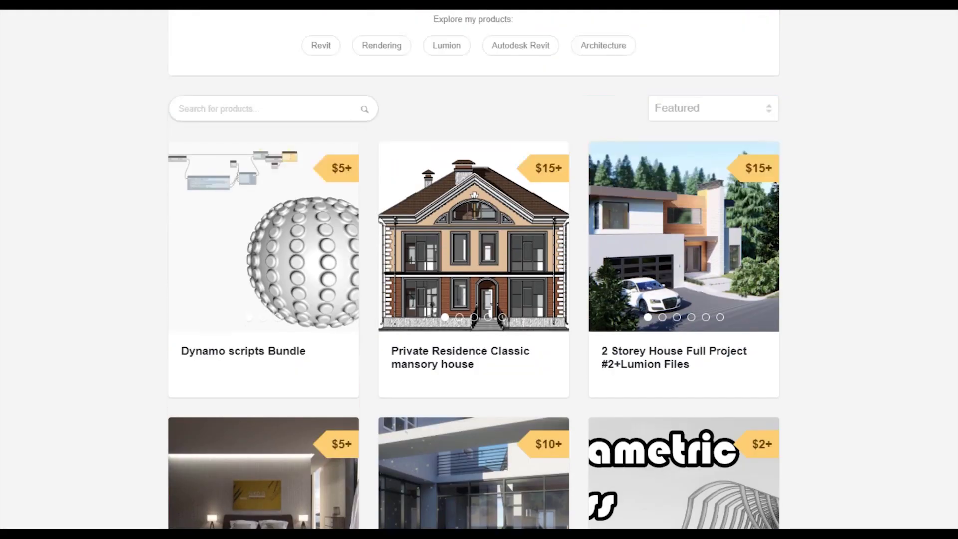
scroll(299, 455, "down", 3)
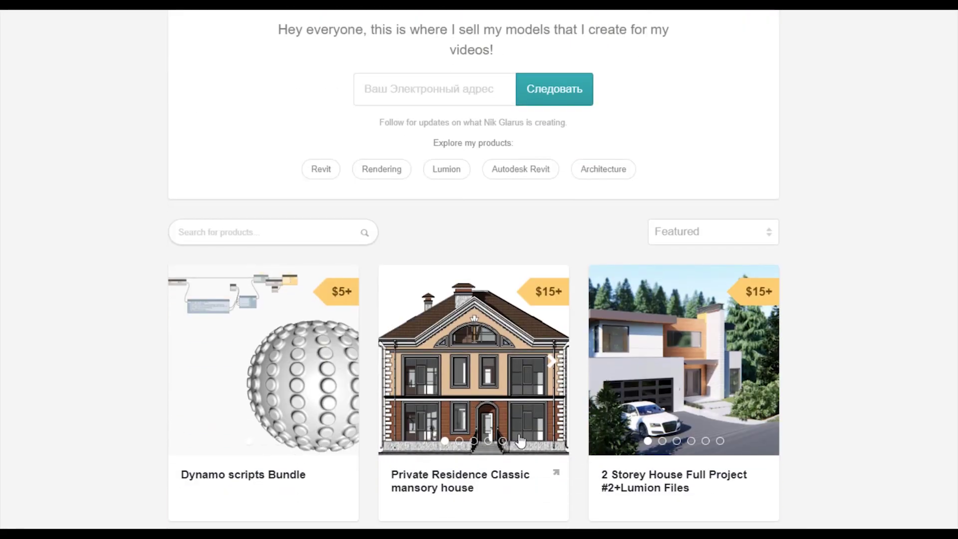
scroll(469, 407, "down", 3)
scroll(478, 380, "down", 3)
scroll(784, 315, "up", 3)
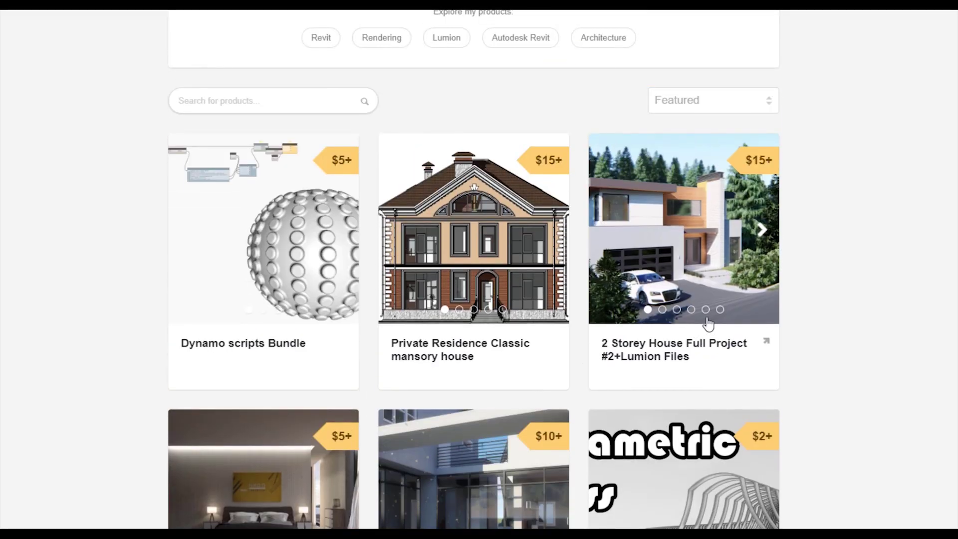
scroll(857, 366, "up", 6)
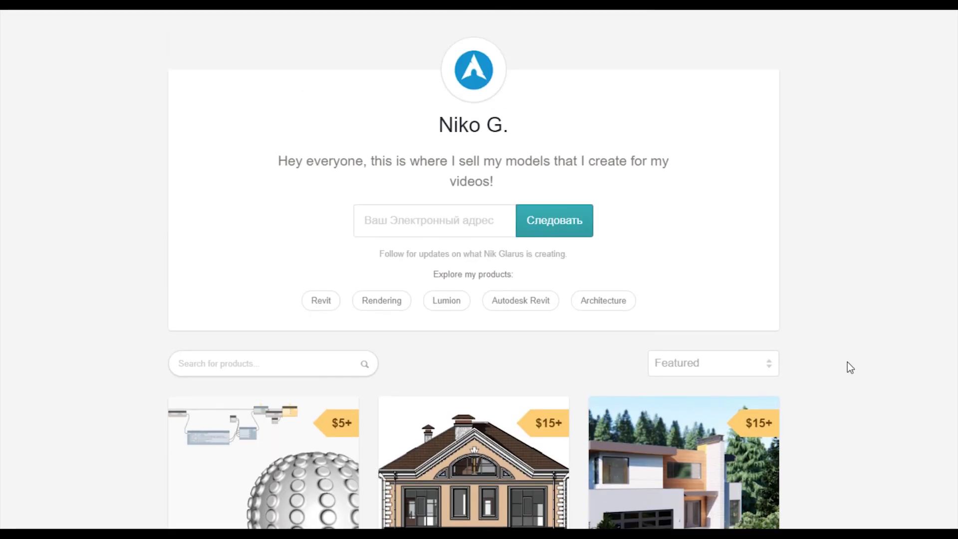
scroll(849, 367, "down", 5)
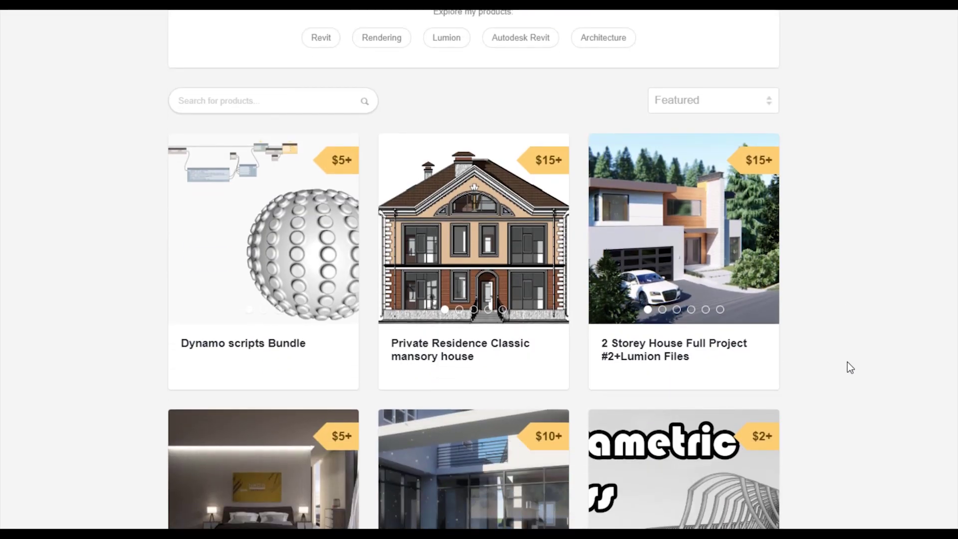